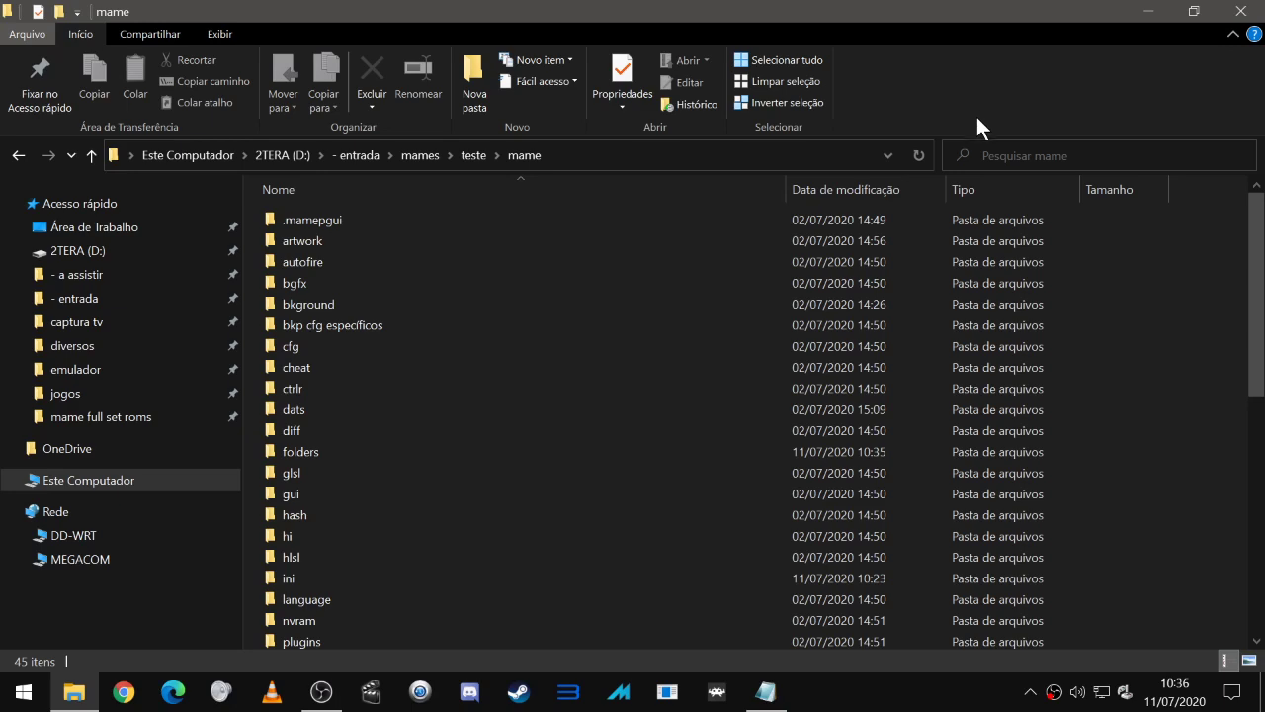
- Delete all the .ini files from the folders subfolder inside the mame directory
scroll(713, 253, "down", 8)
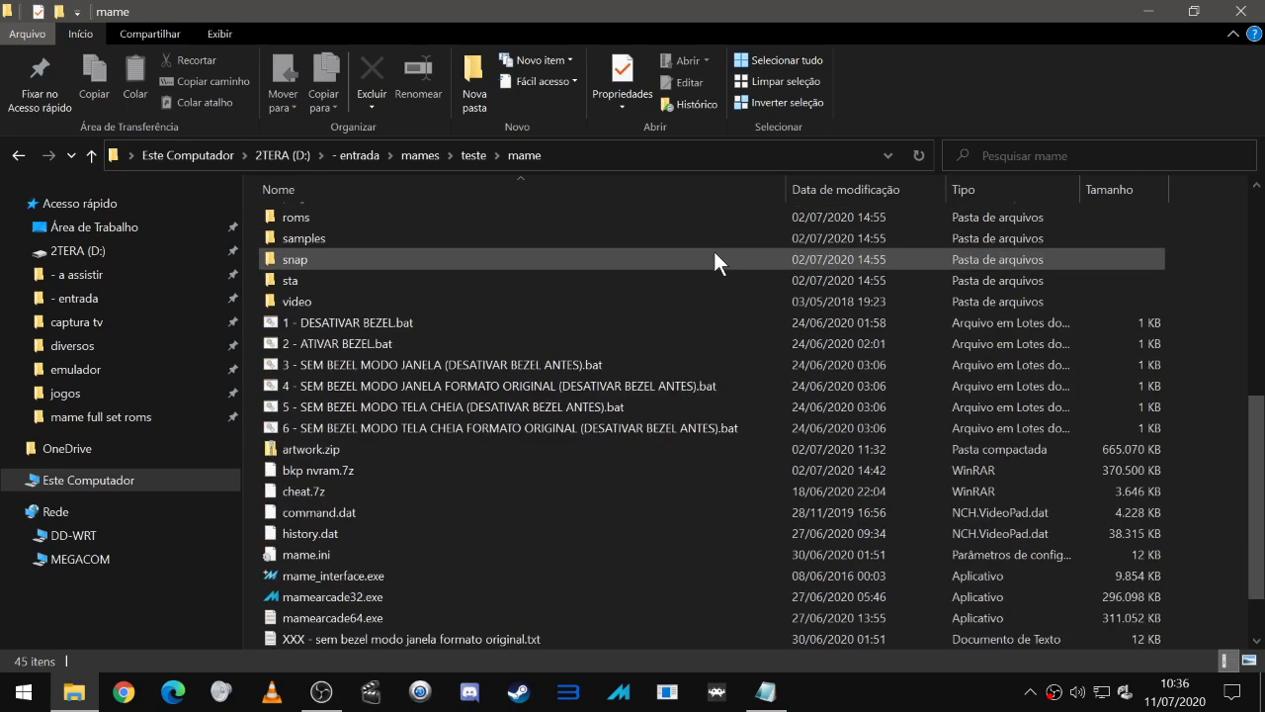
scroll(714, 253, "up", 8)
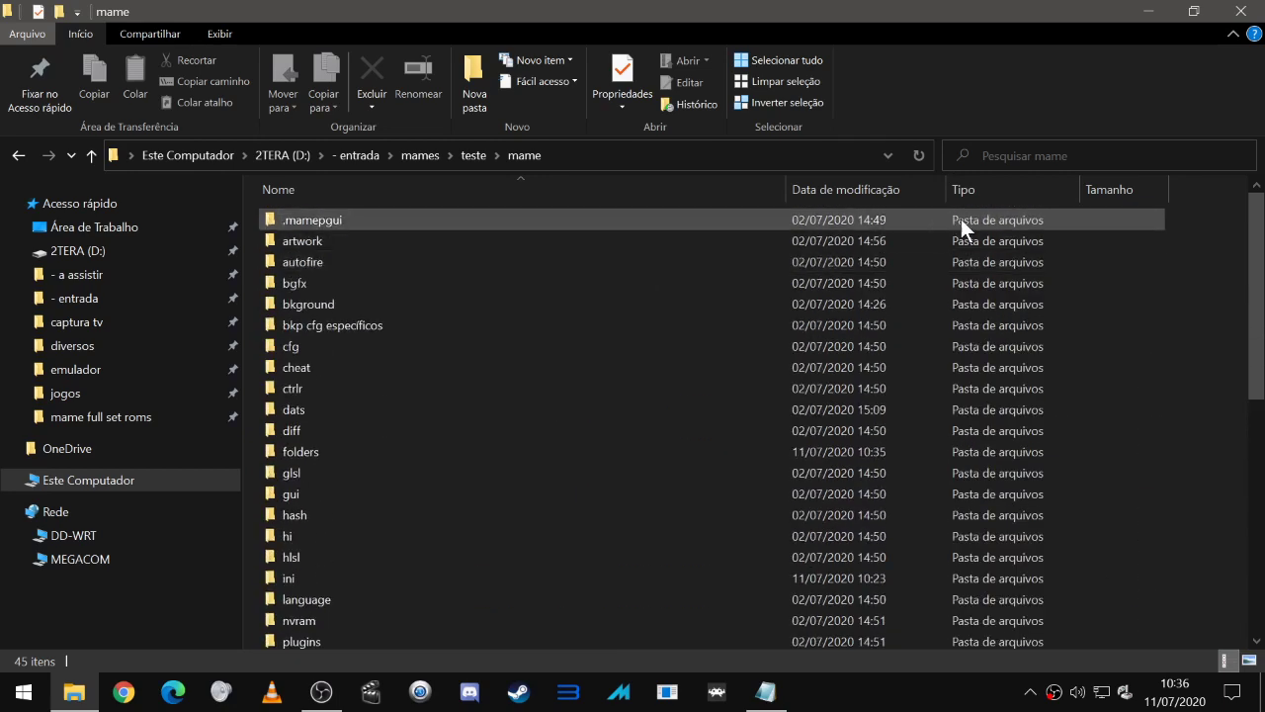
left_click(358, 448)
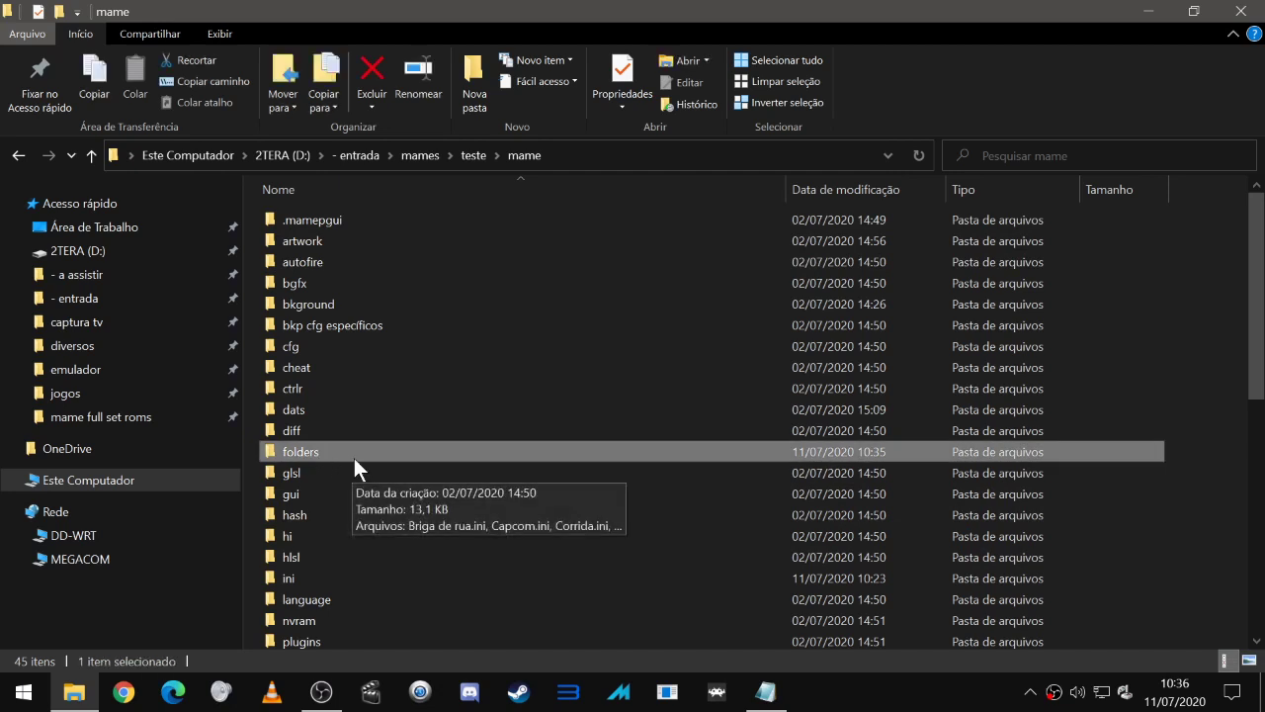
double_click(342, 450)
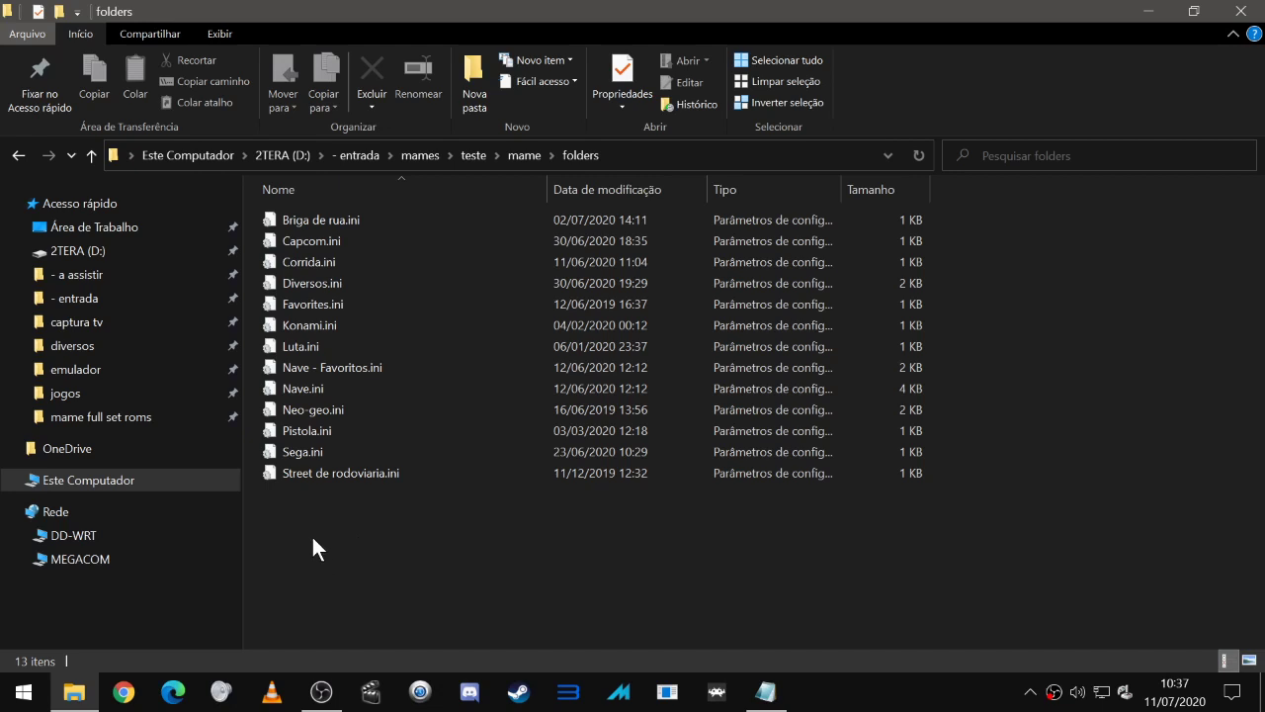
left_click_drag(312, 539, 367, 217)
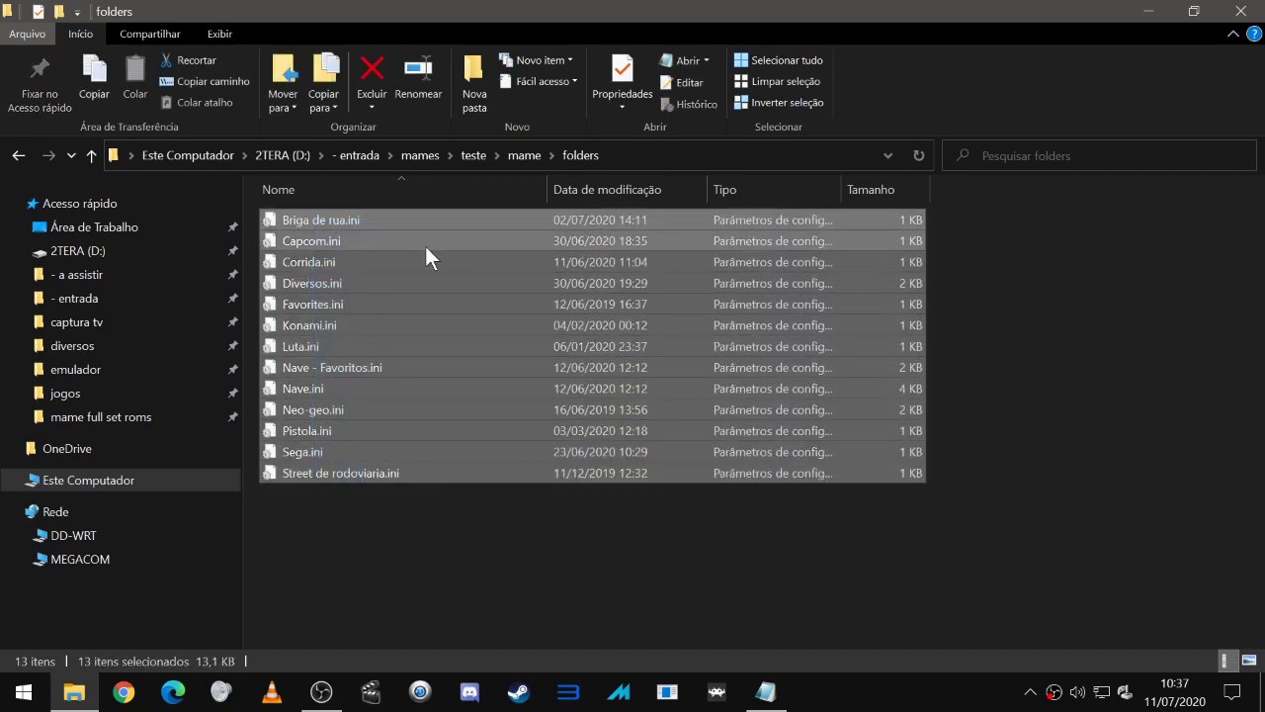
key("Delete")
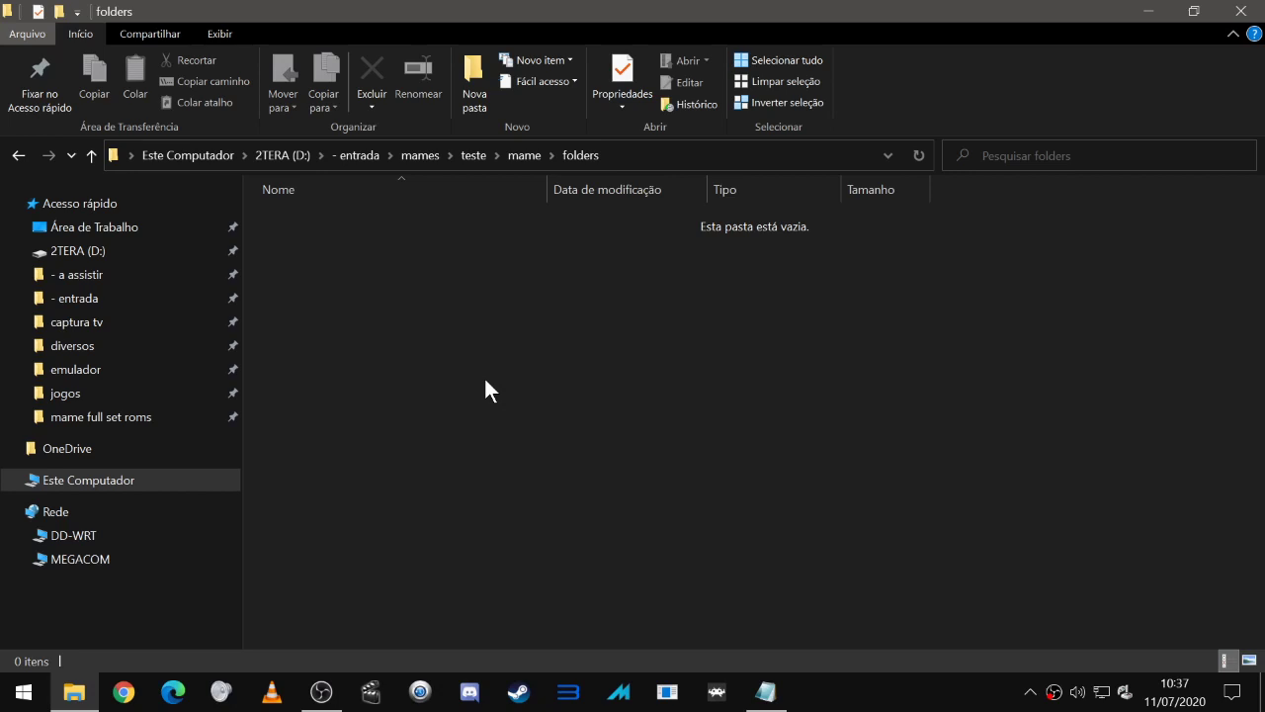
- Switch to the untitled Notepad document and examine its template text from [FOLDER_SETTINGS] through [ROOT_FOLDER]
left_click(766, 692)
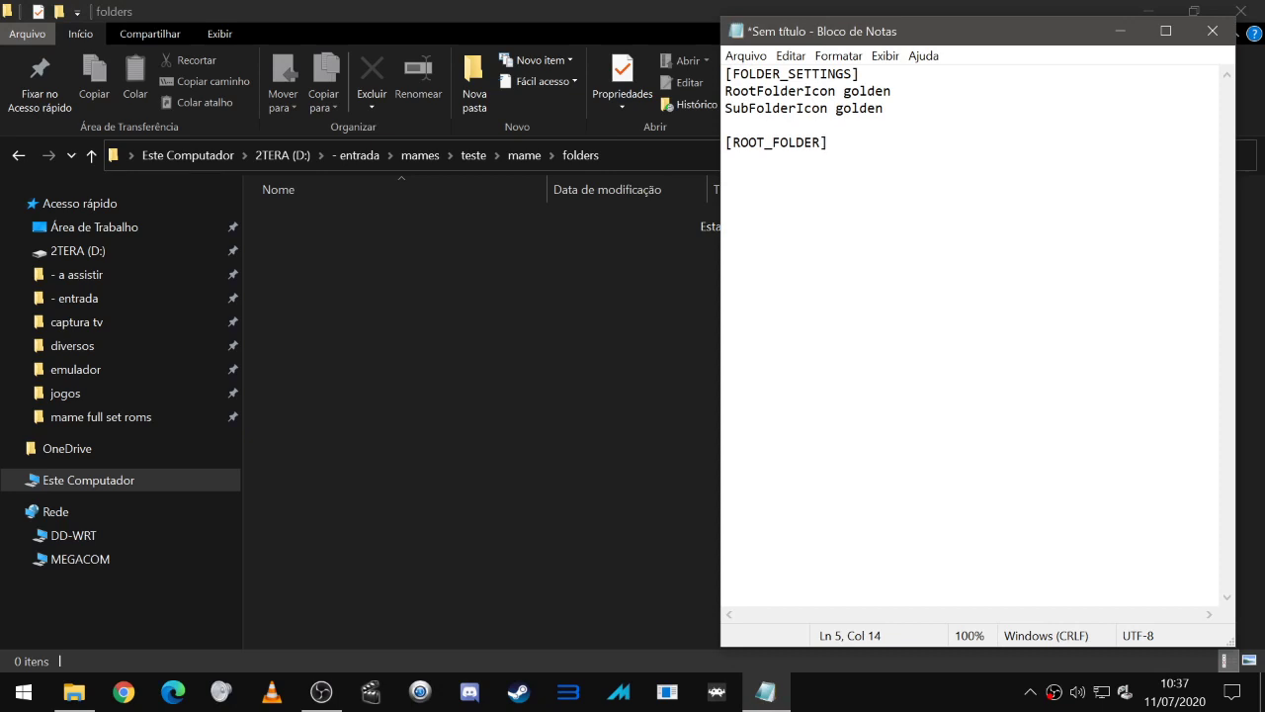
key("shift+Left")
key("shift+Left")
key("shift+Left")
key("shift+Left")
key("shift+Left")
key("shift+Left")
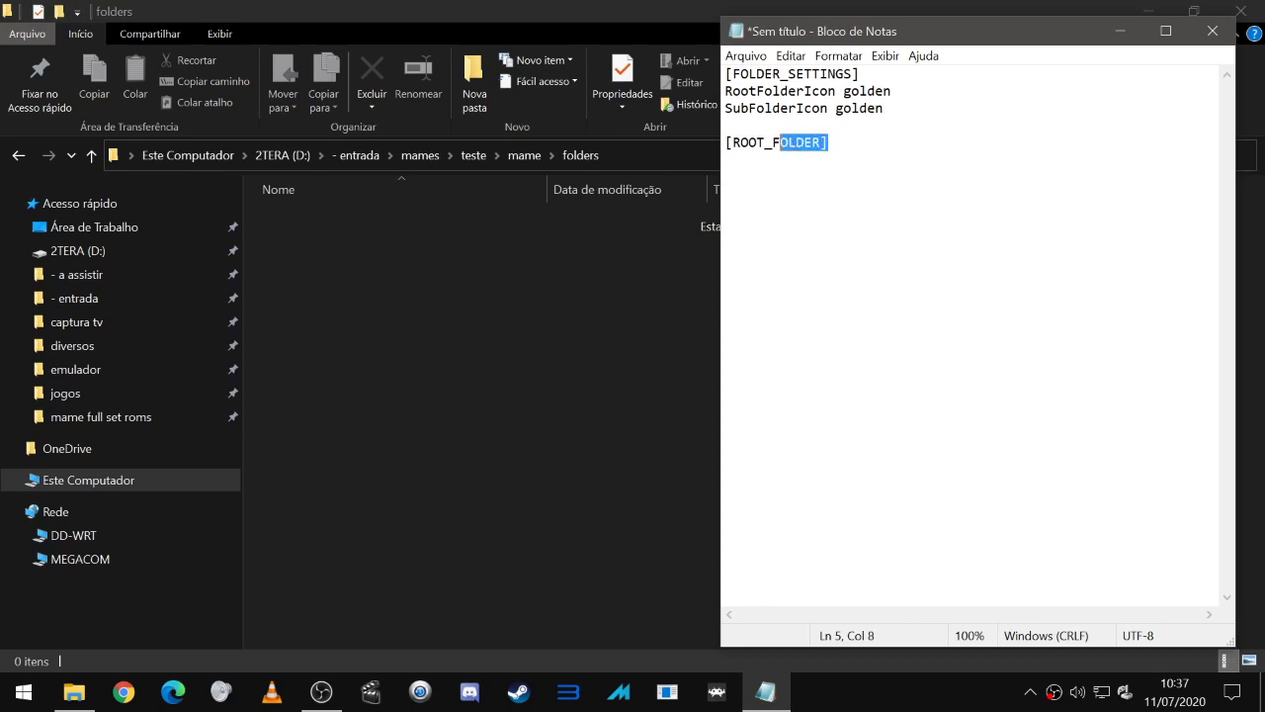
key("shift+Up")
key("shift+Up")
key("shift+Up")
key("shift+Up")
key("shift+Home")
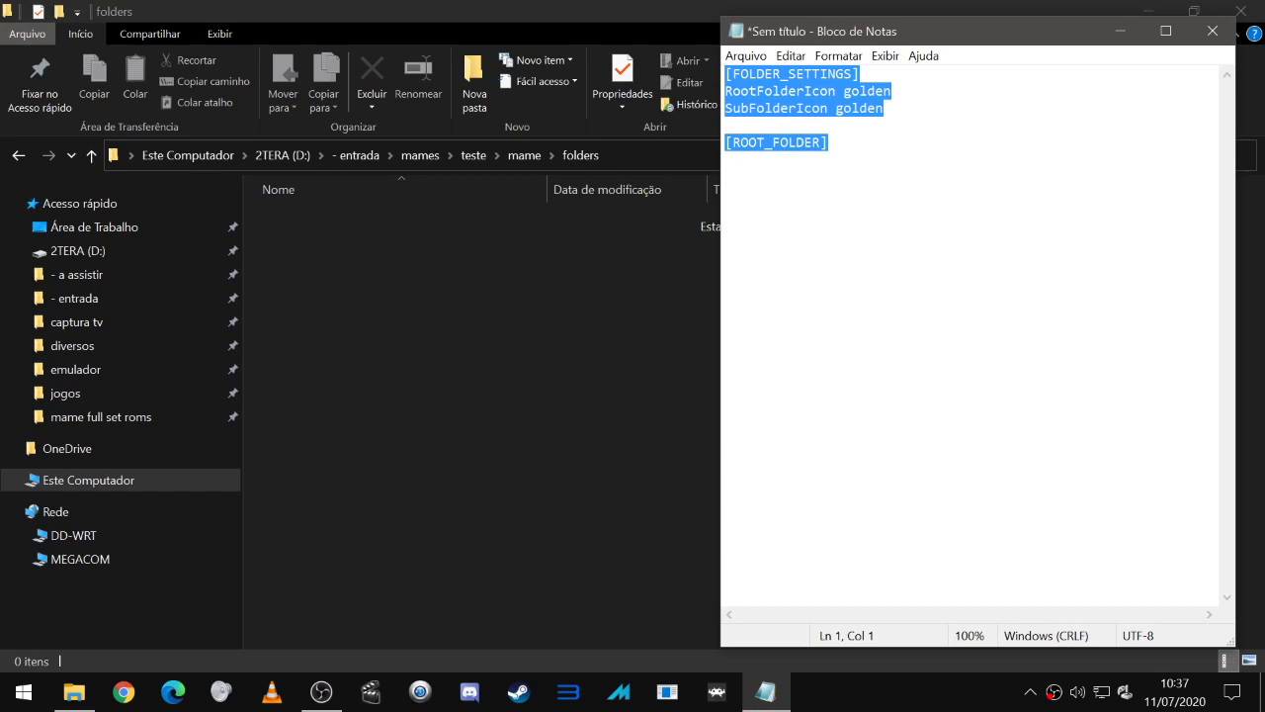
left_click(726, 125)
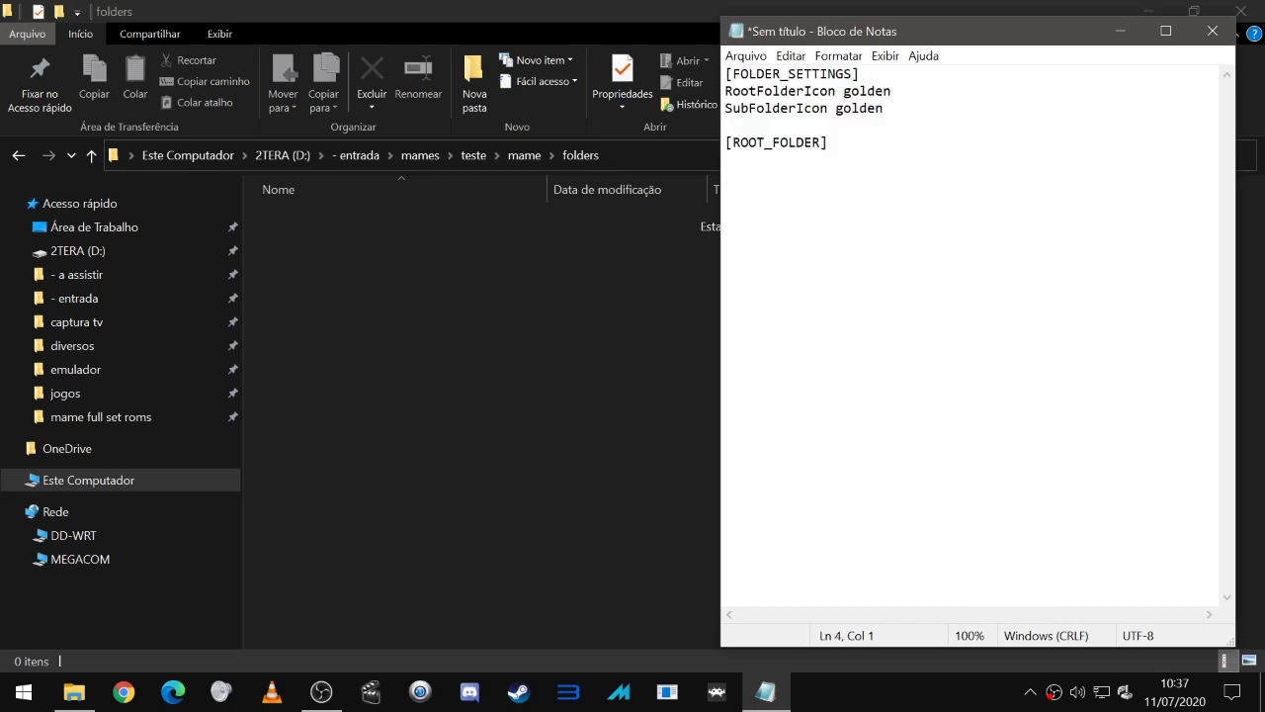
left_click_drag(840, 149, 722, 65)
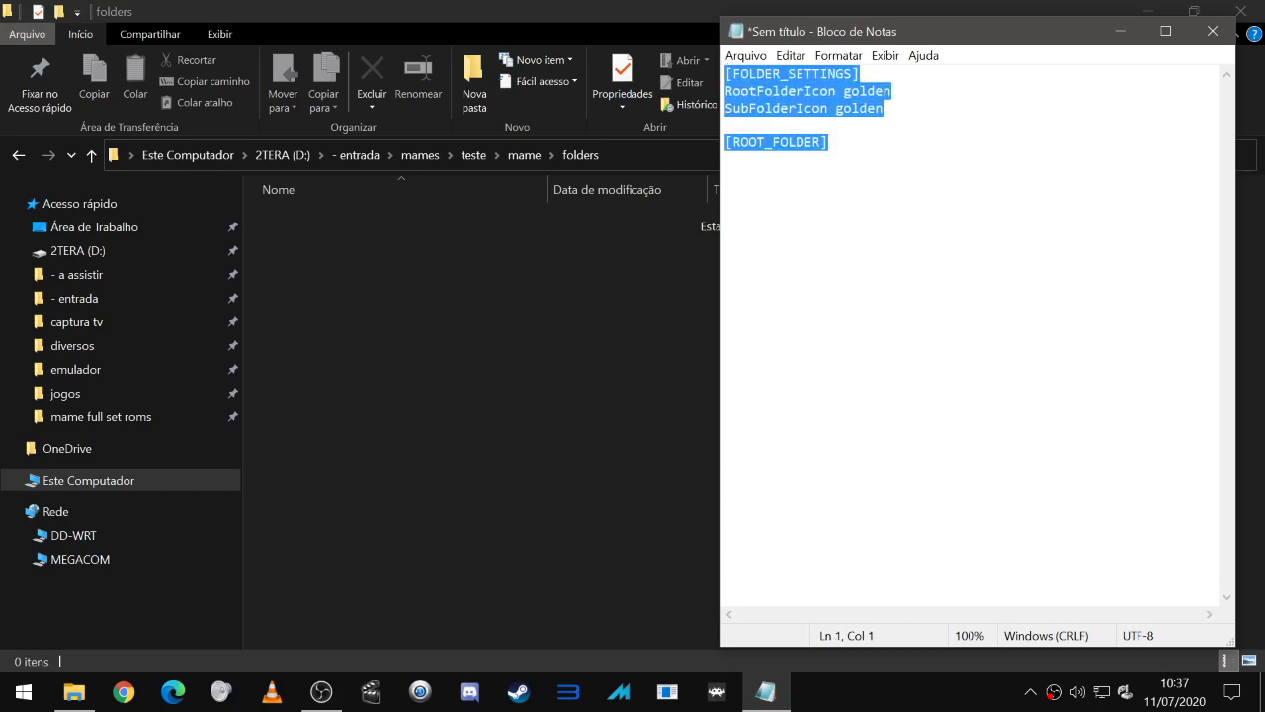
left_click(534, 347)
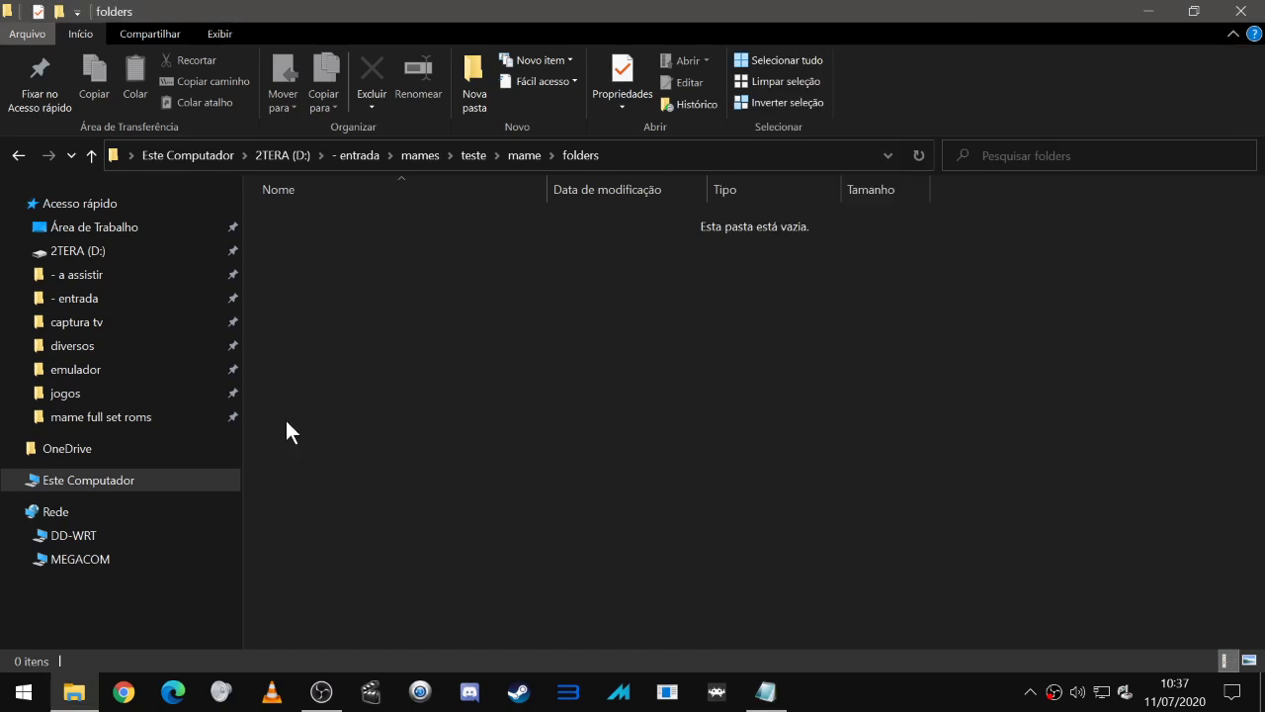
- Create a new text document named "Playlist de Teste.txt" in the empty folders directory
right_click(400, 296)
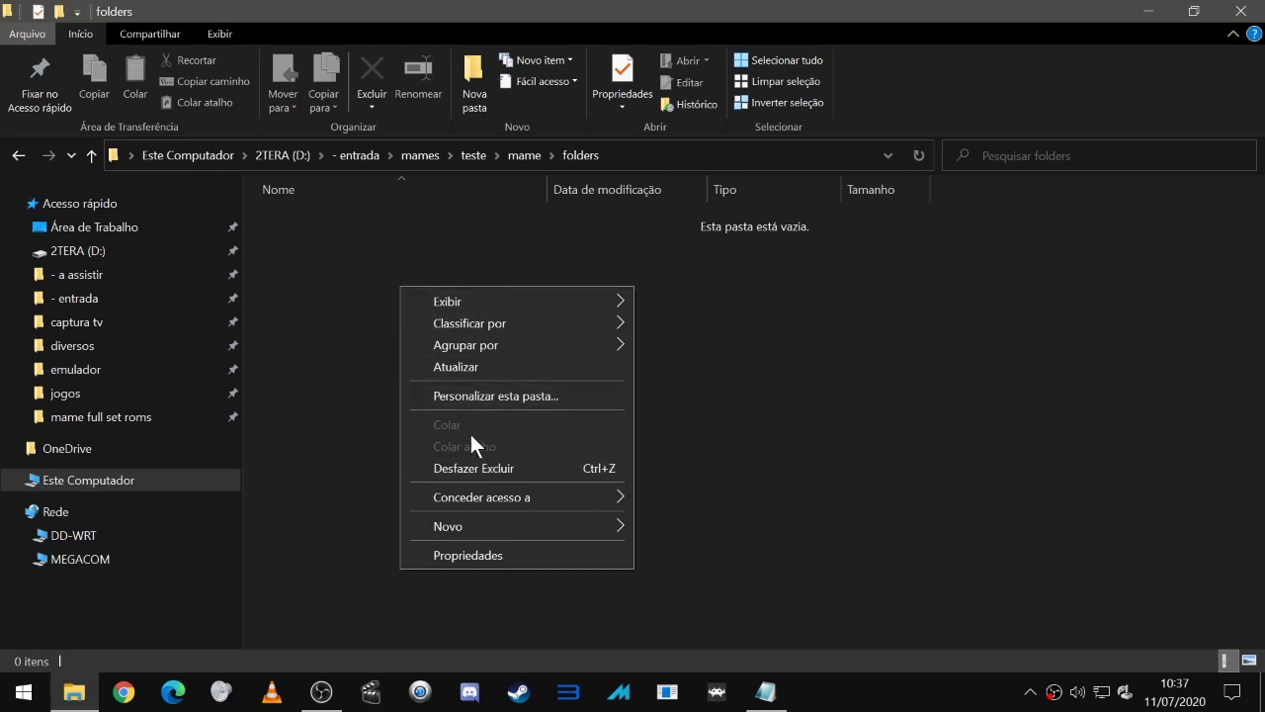
mouse_move(445, 525)
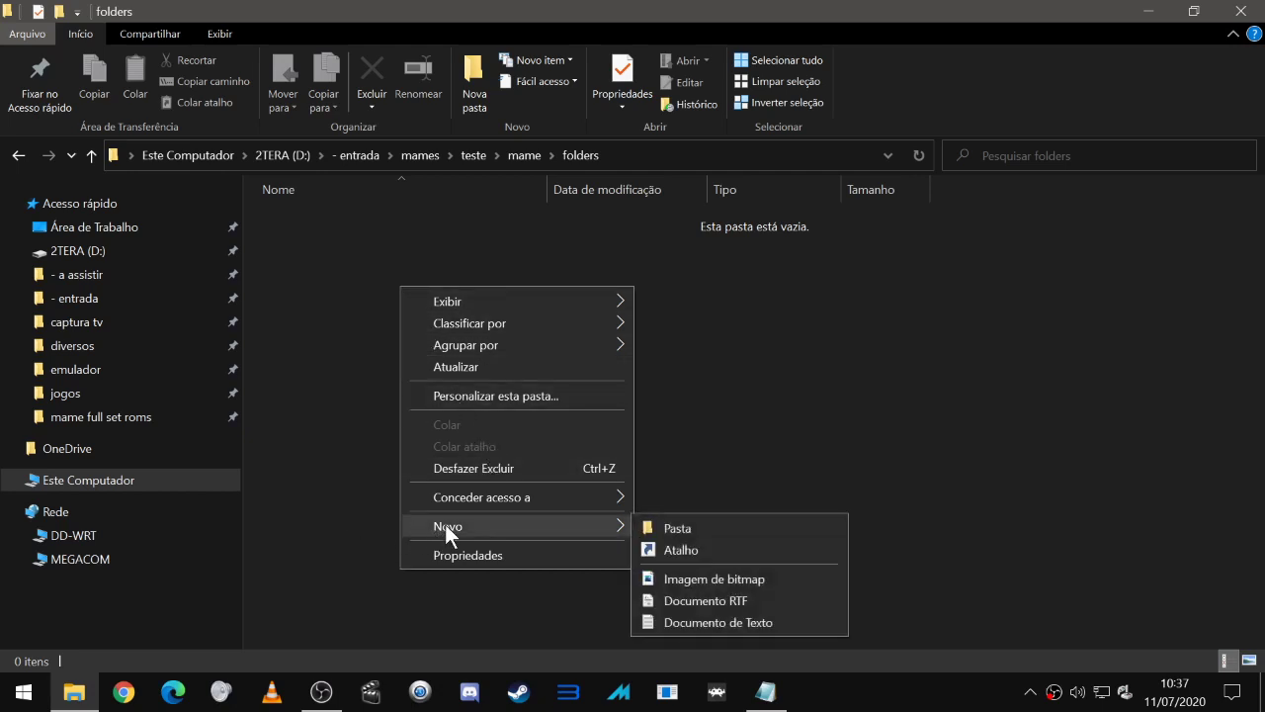
left_click(763, 623)
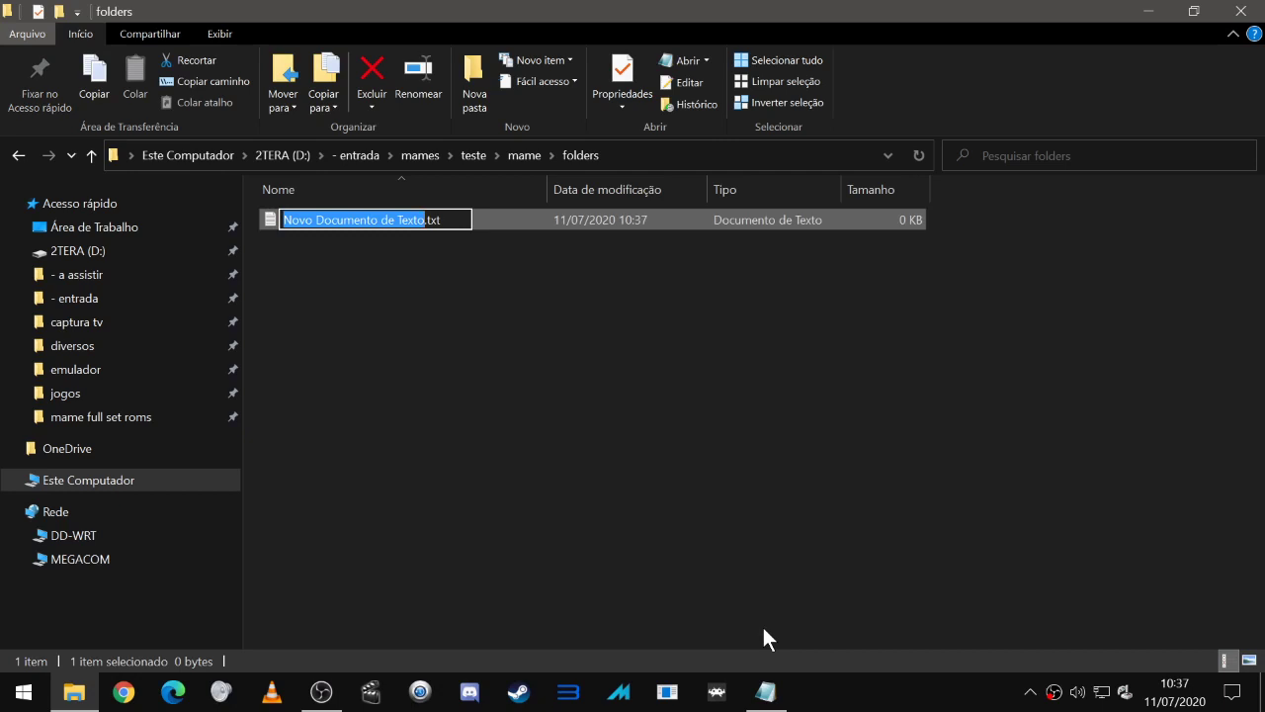
type("Playlist")
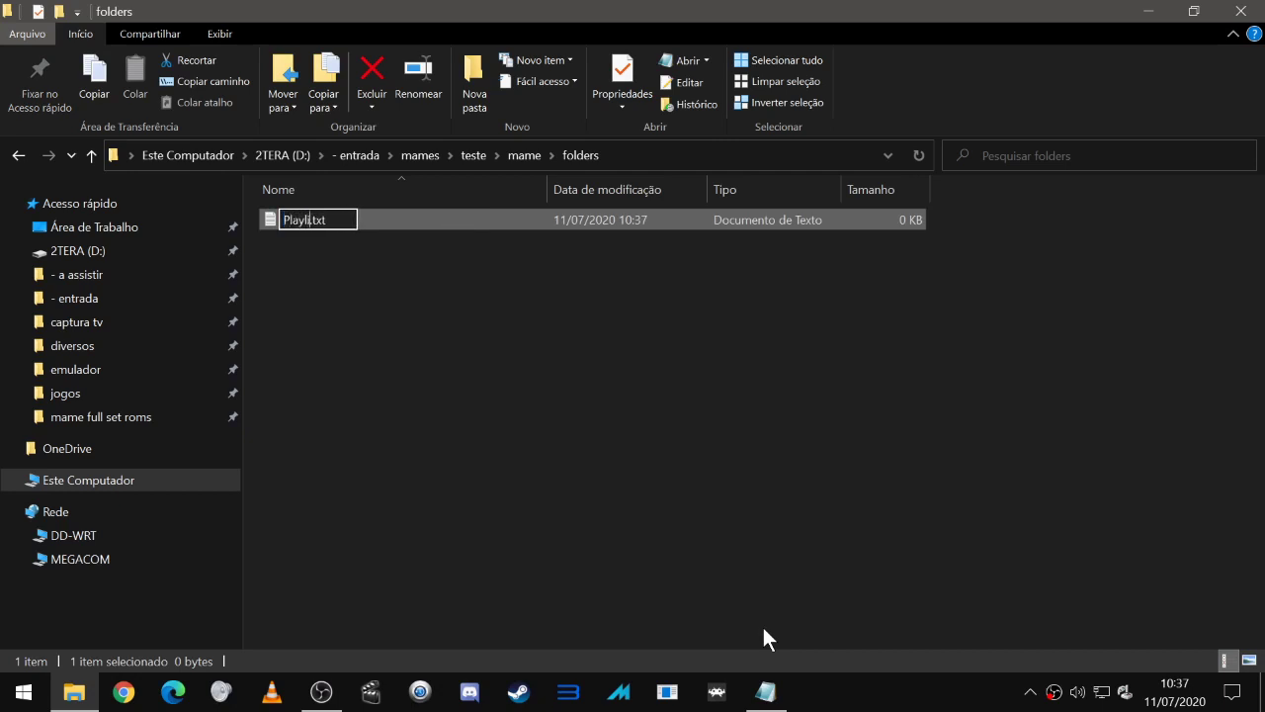
type(" de ")
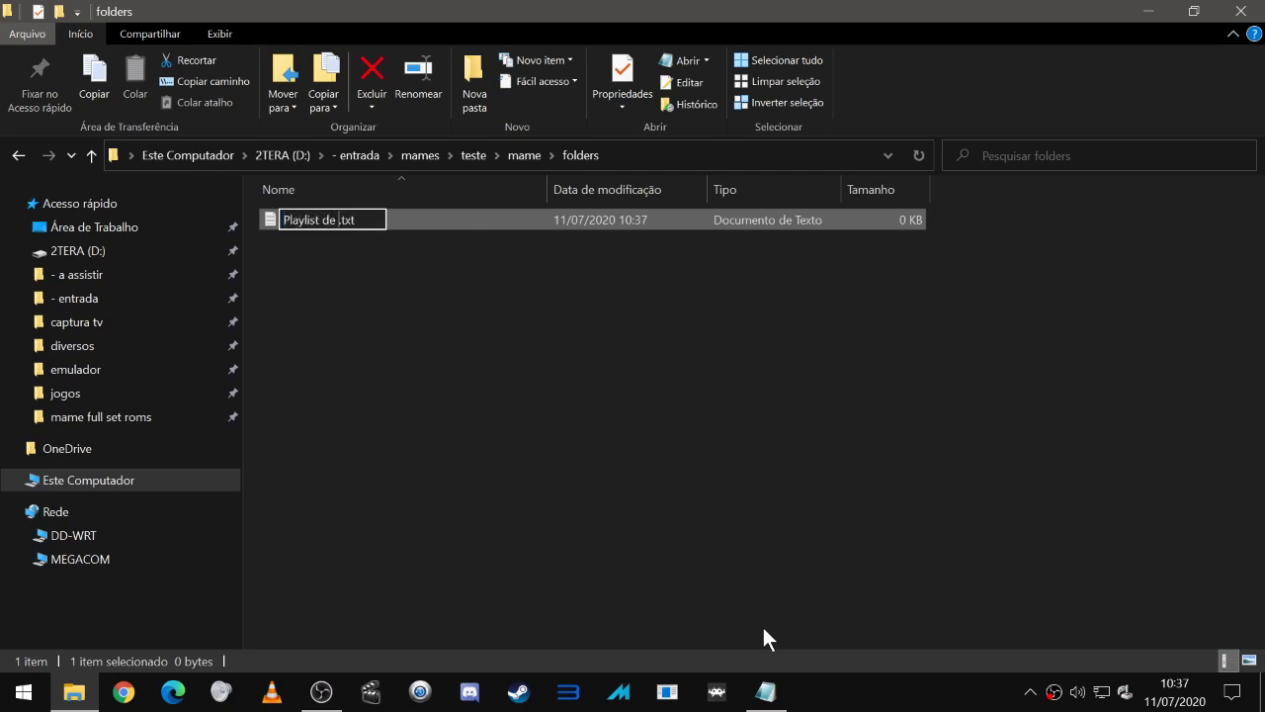
type("Teste")
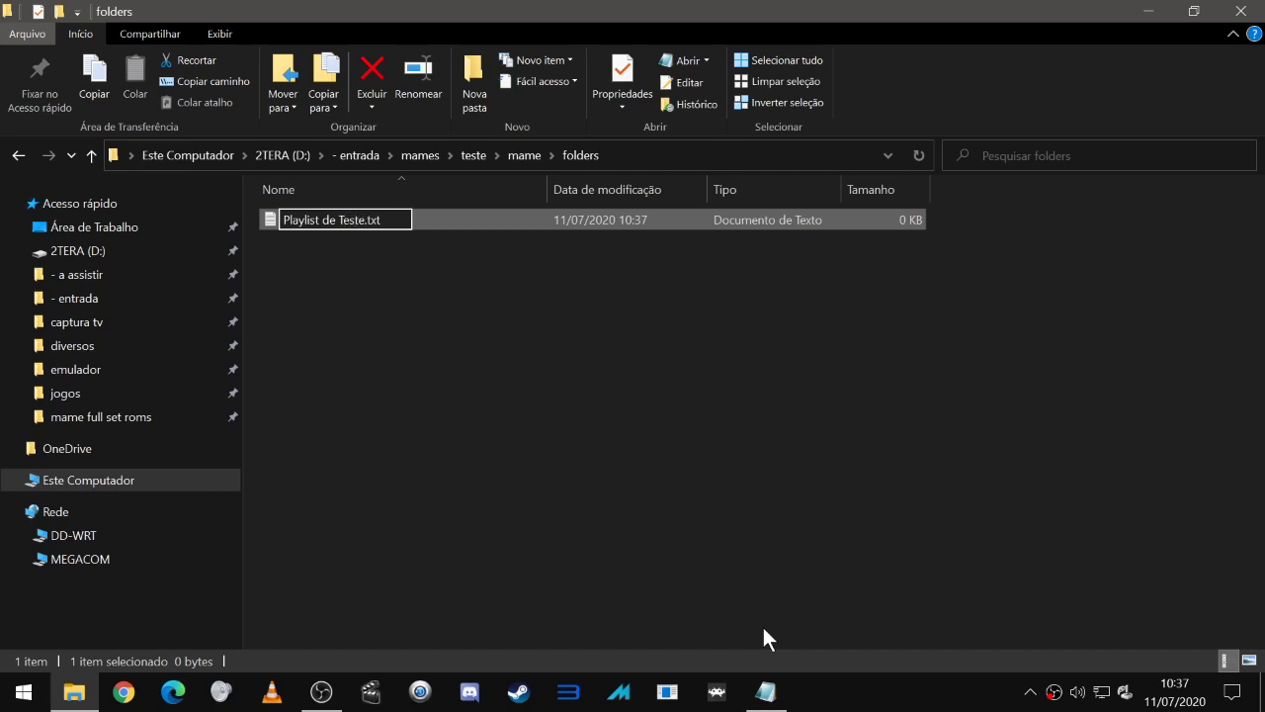
key("Return")
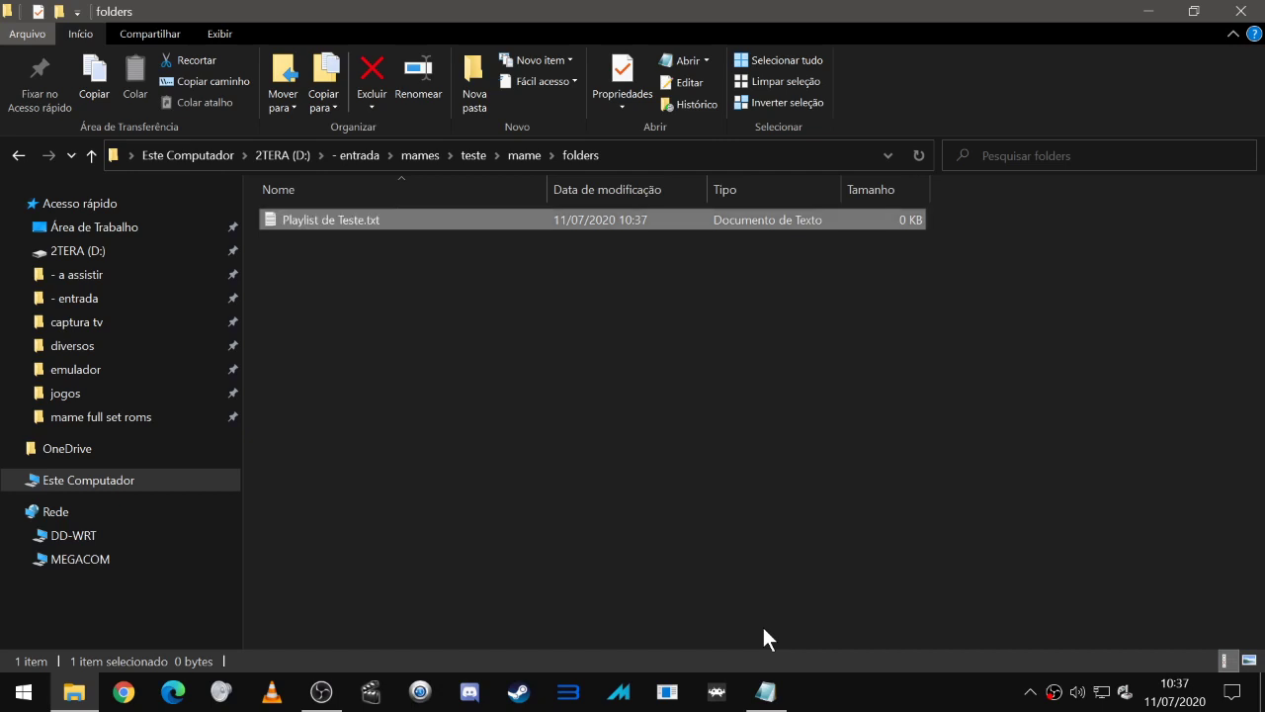
double_click(396, 221)
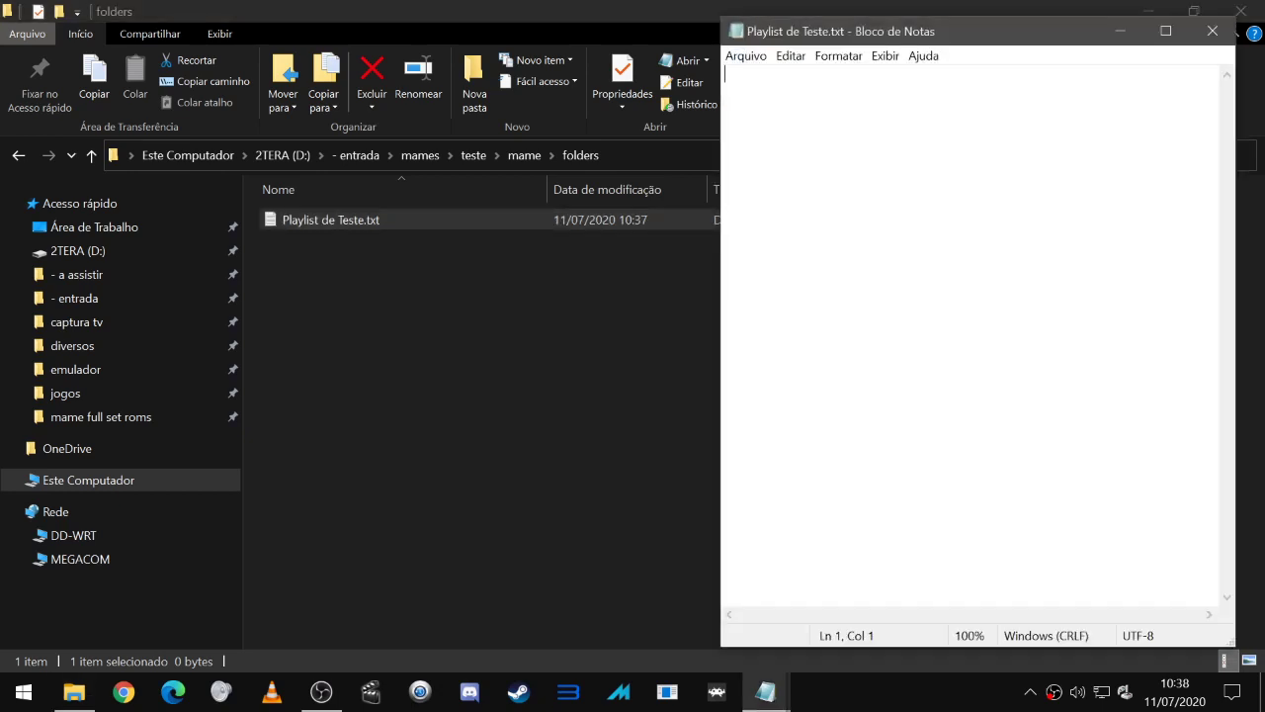
left_click(1211, 31)
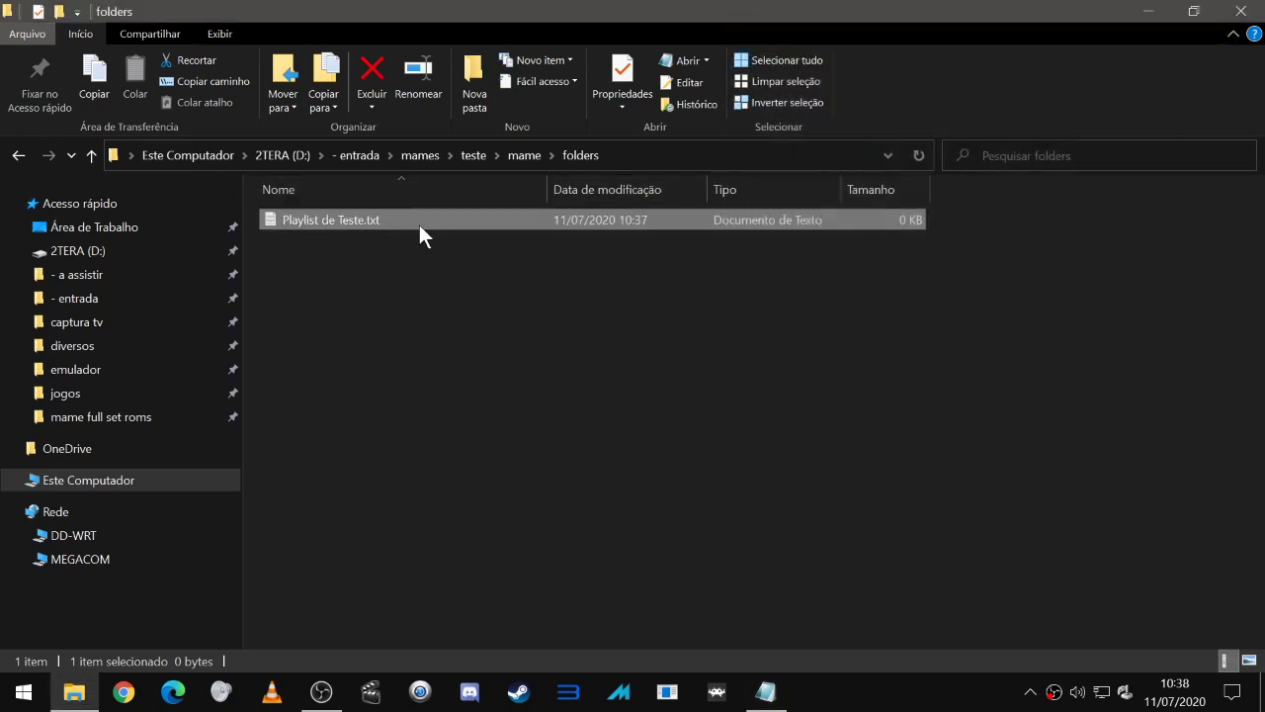
key("F2")
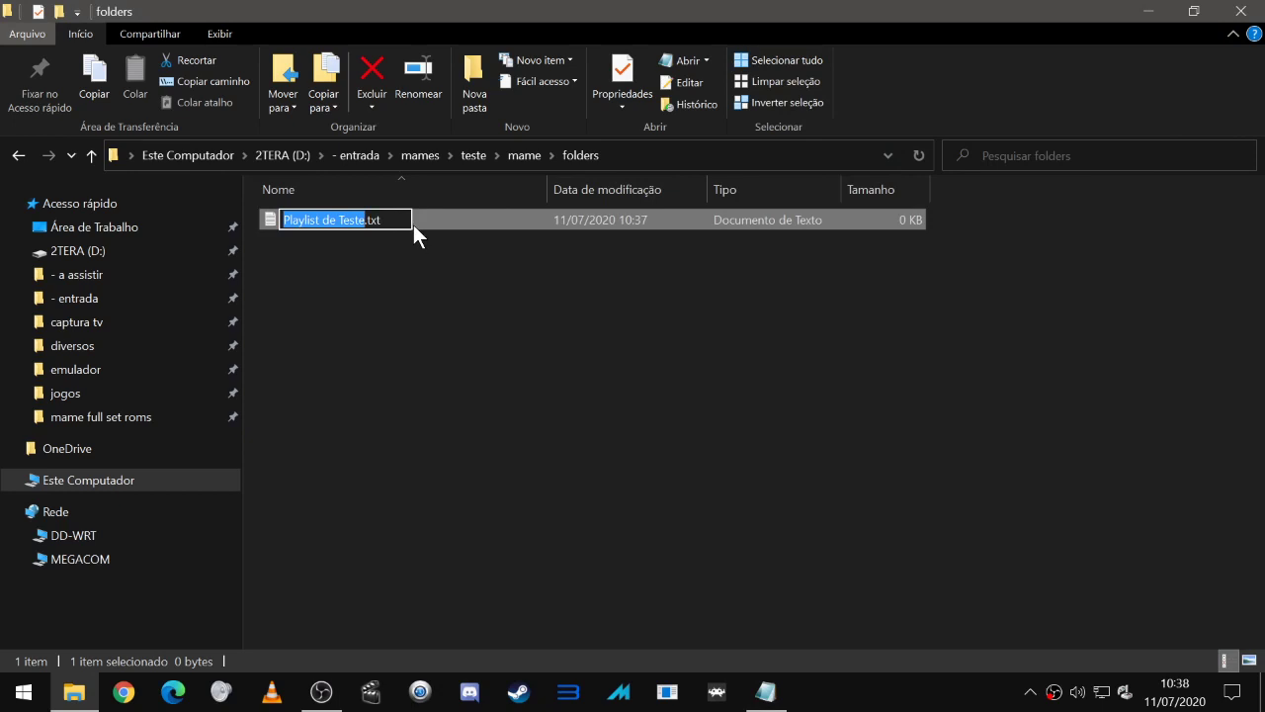
left_click(441, 261)
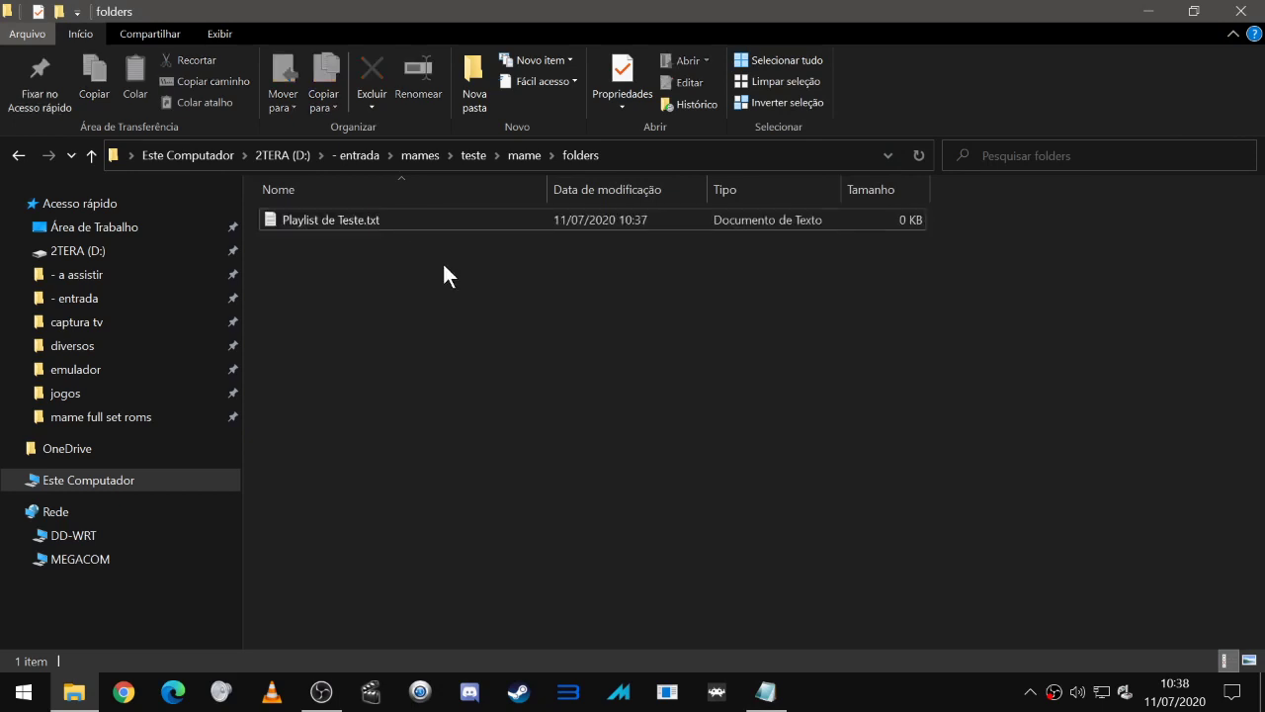
- Rename the text document to "Playlist de Teste.ini", accepting the change of file extension
left_click(400, 220)
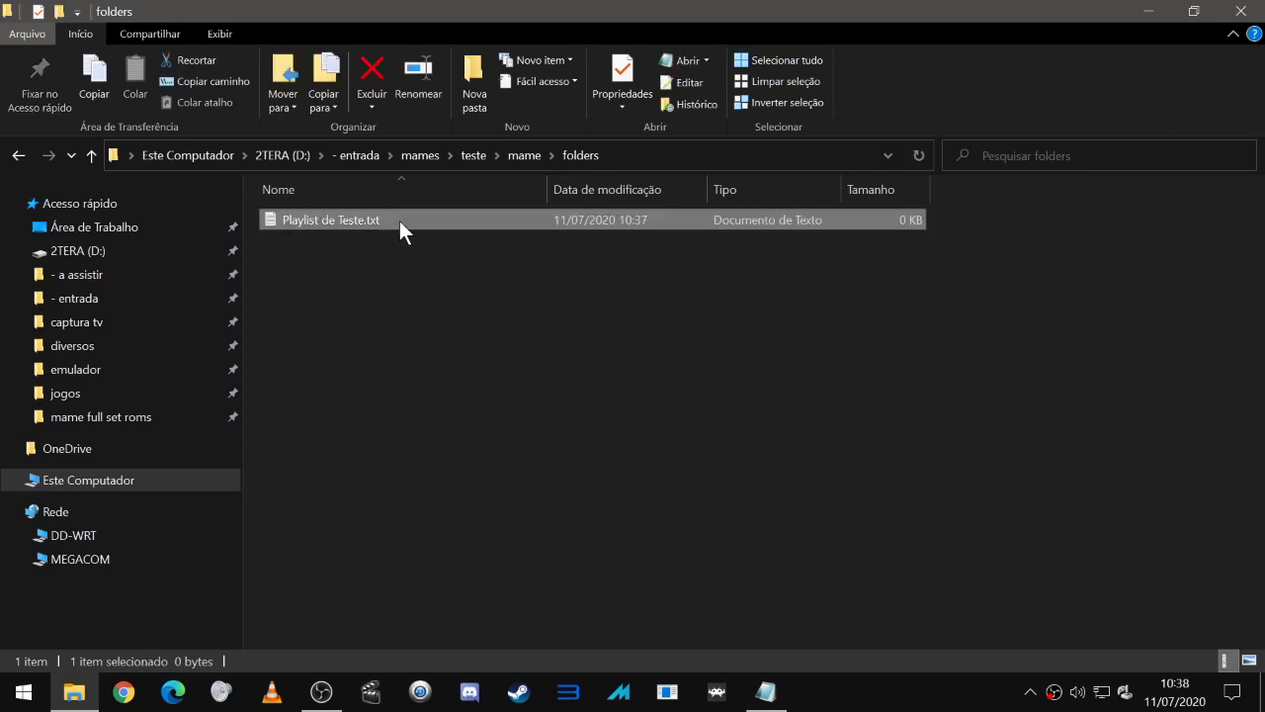
key("F2")
key("End")
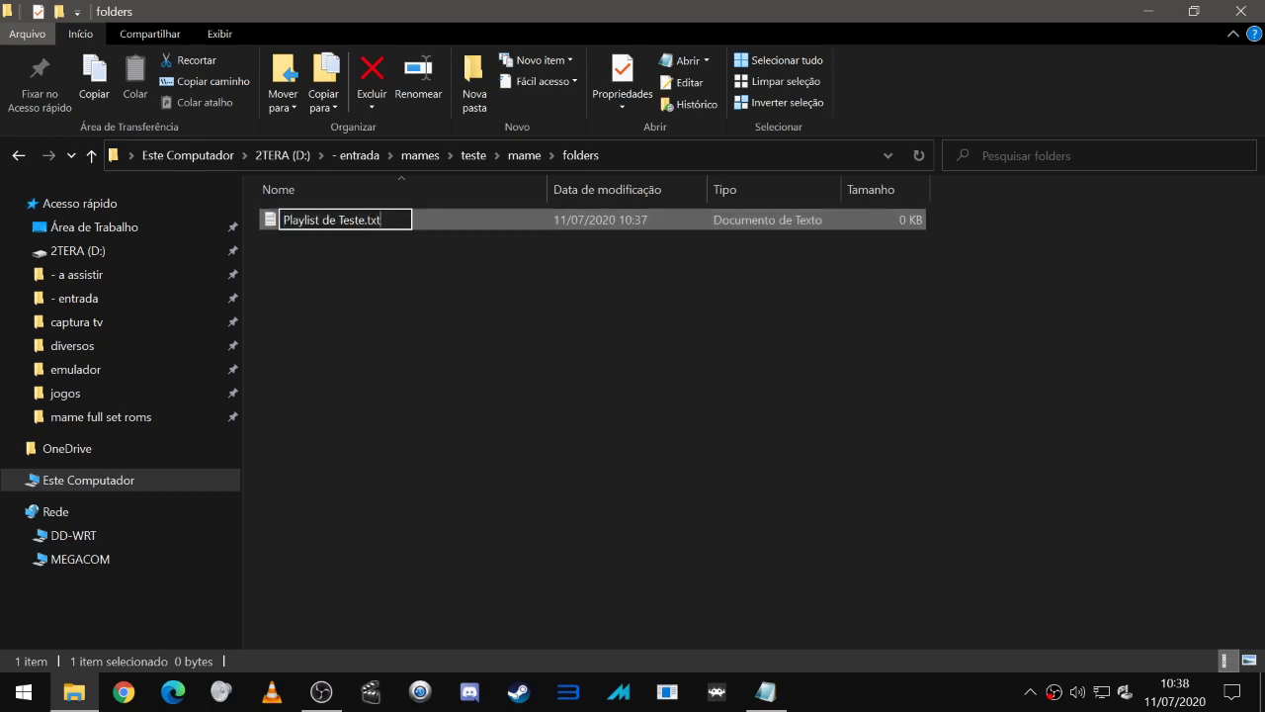
key("BackSpace")
key("BackSpace")
key("BackSpace")
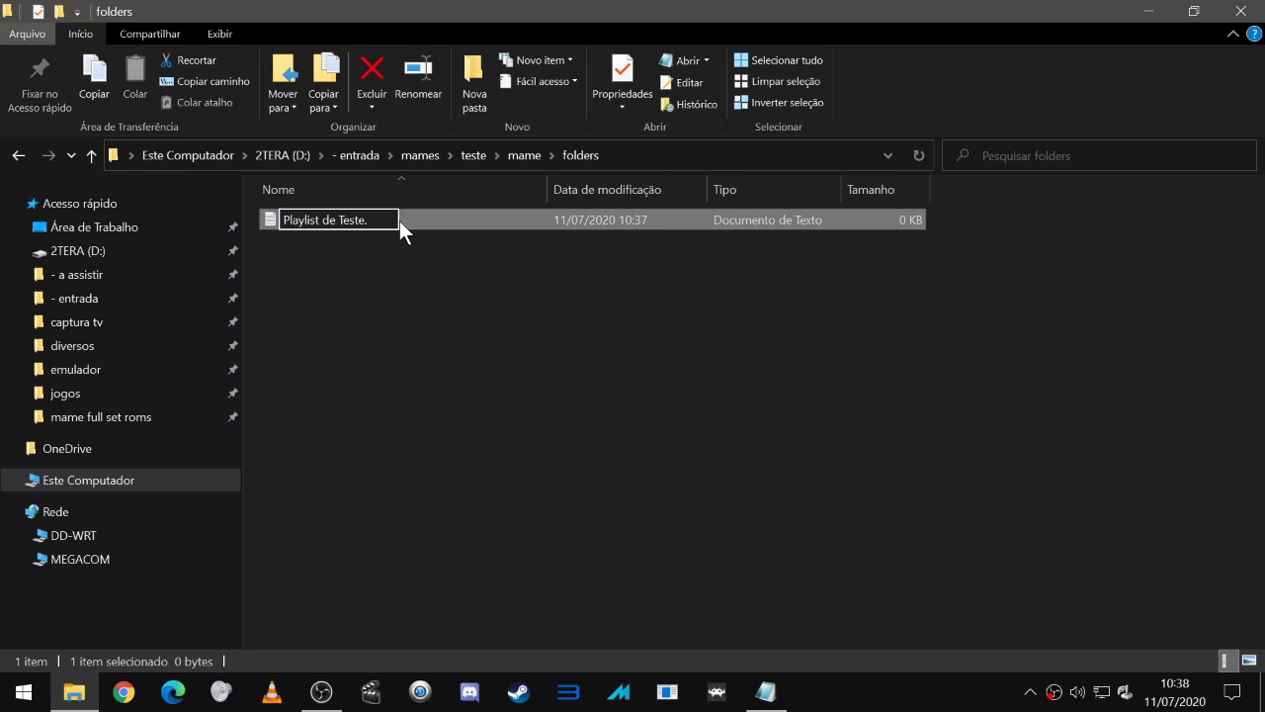
type("ini")
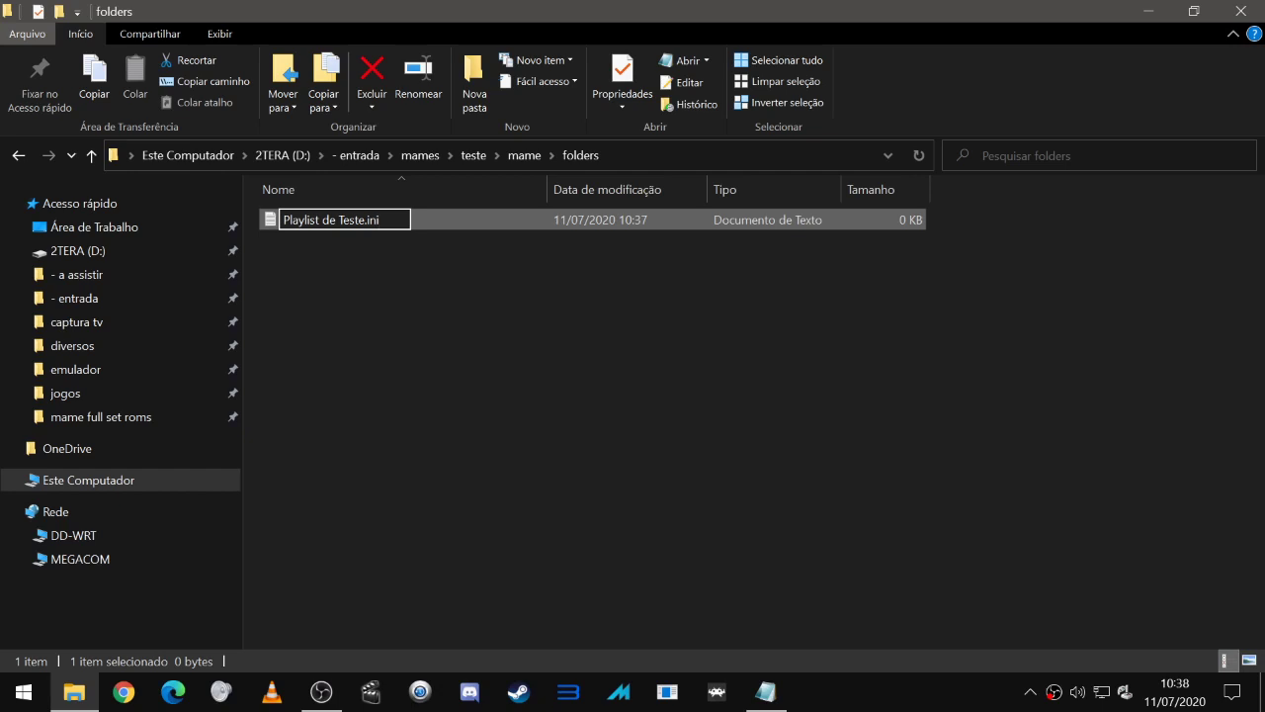
key("Return")
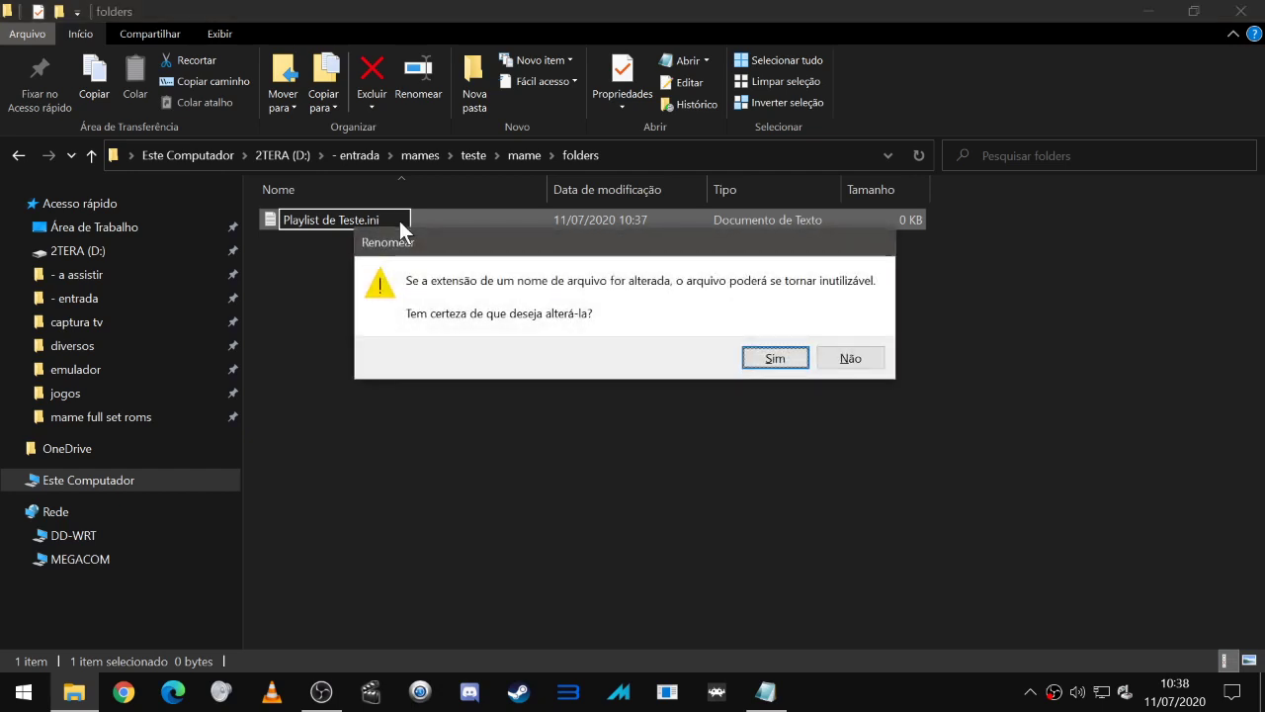
left_click(752, 358)
left_click(393, 307)
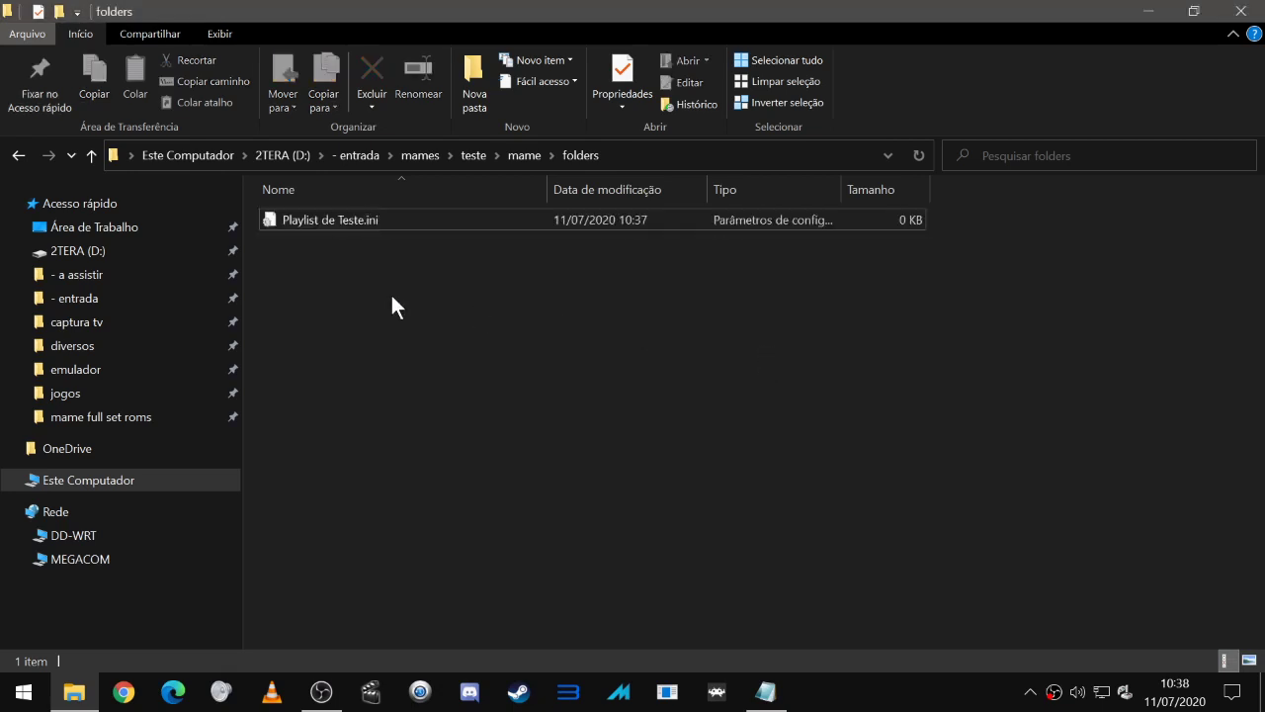
- Open Playlist de Teste.ini in Notepad and copy the whole template text from the untitled Notepad document
double_click(348, 225)
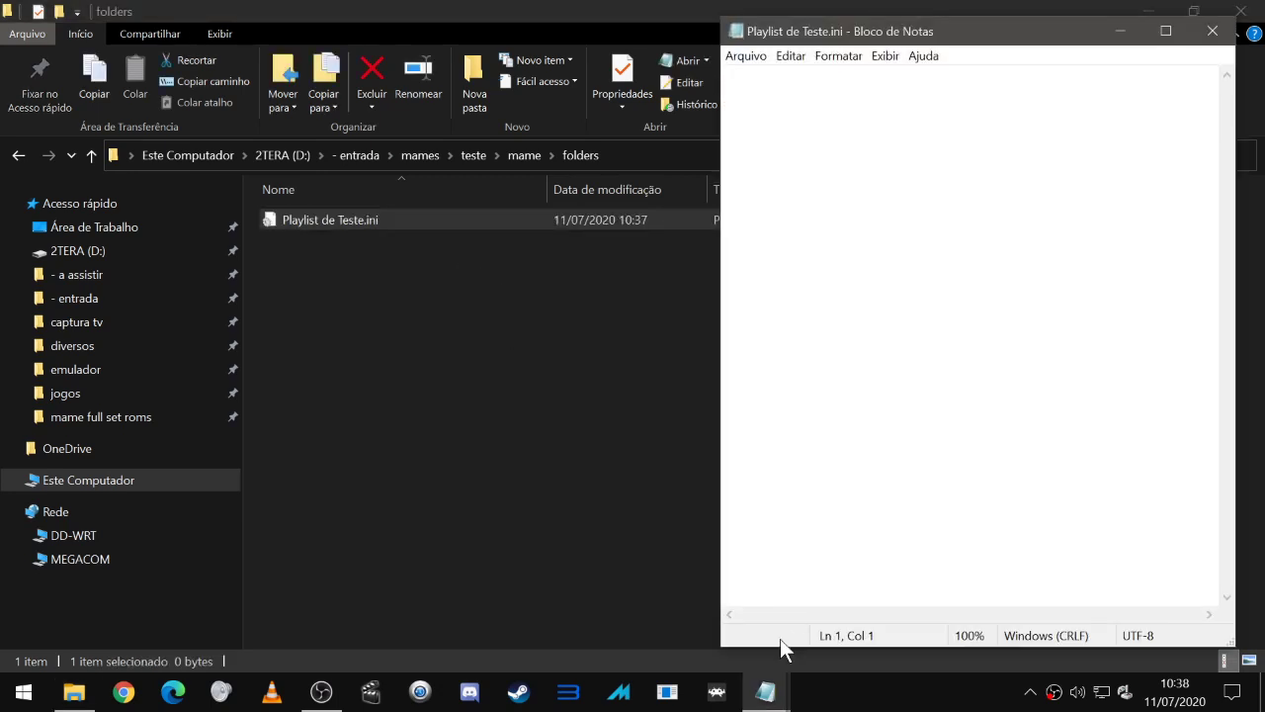
mouse_move(762, 686)
left_click(693, 632)
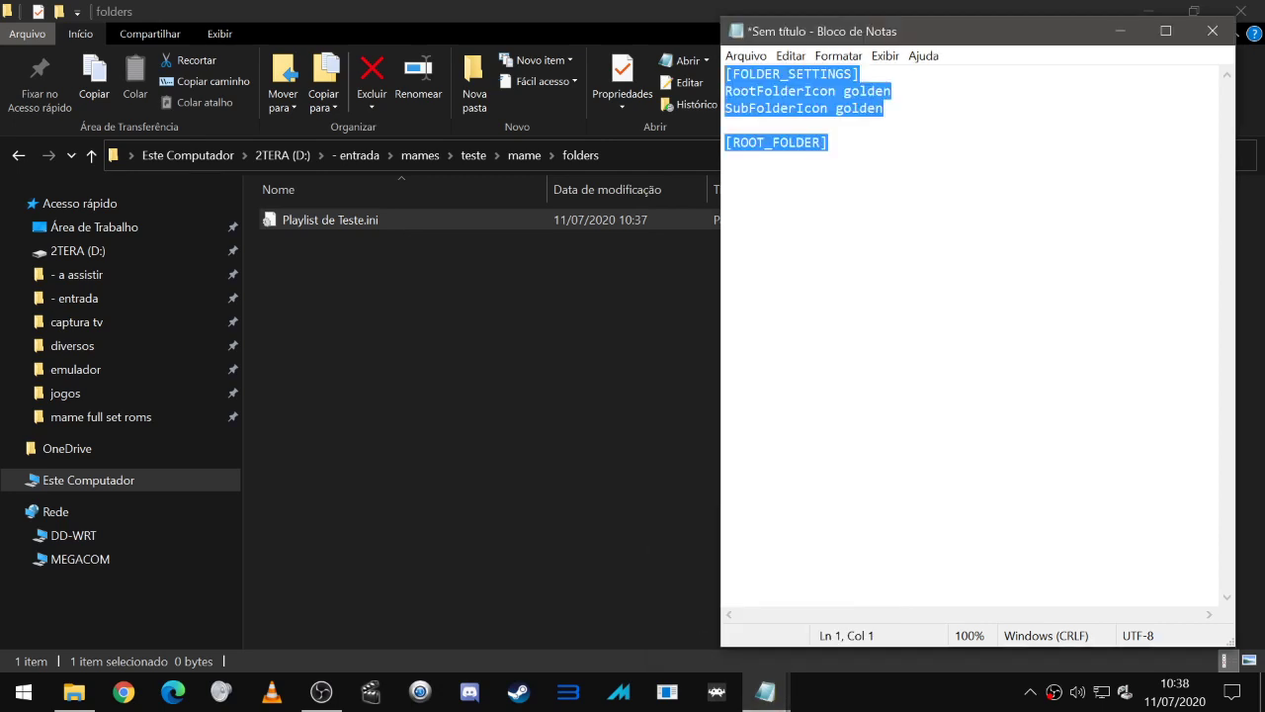
left_click(830, 142)
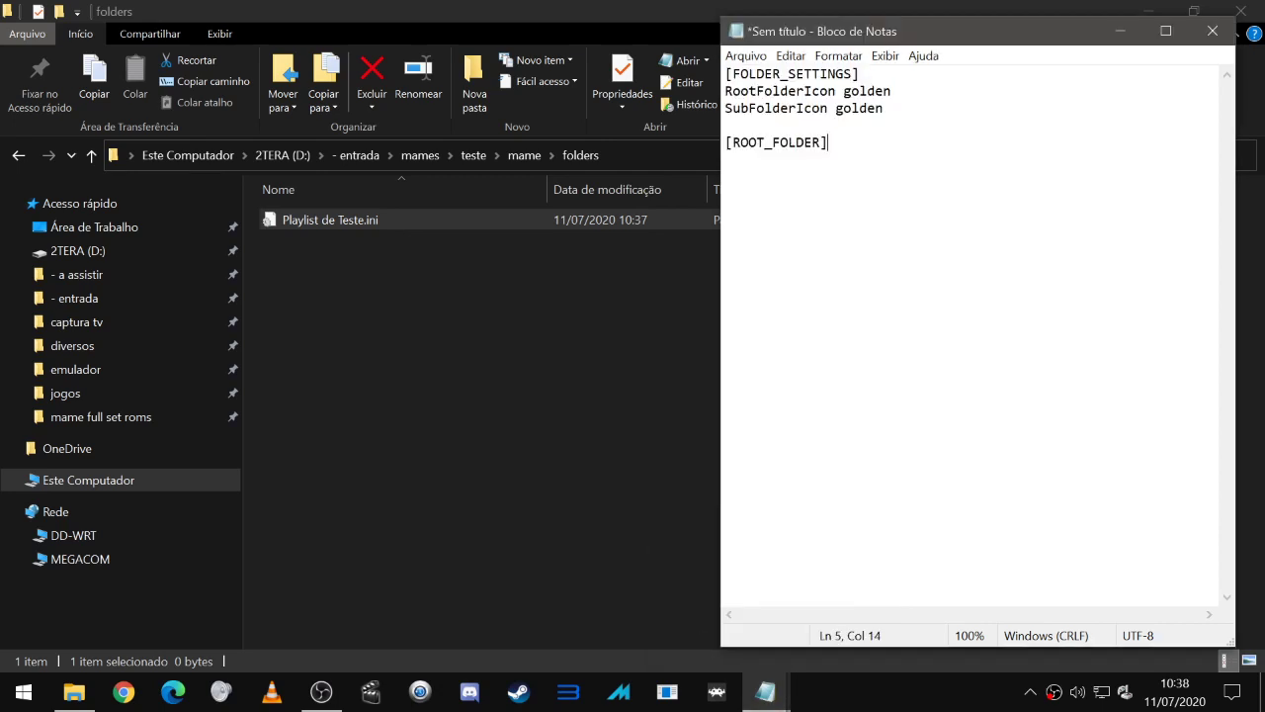
left_click_drag(831, 143, 692, 69)
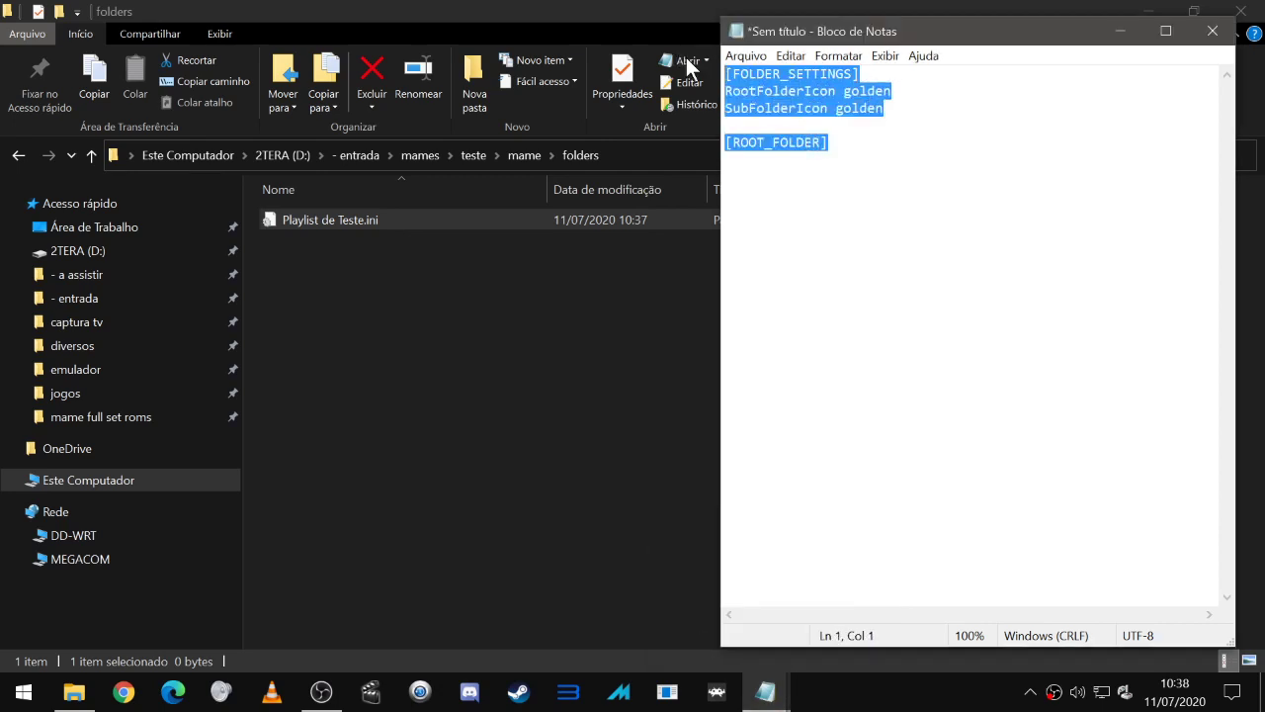
right_click(773, 98)
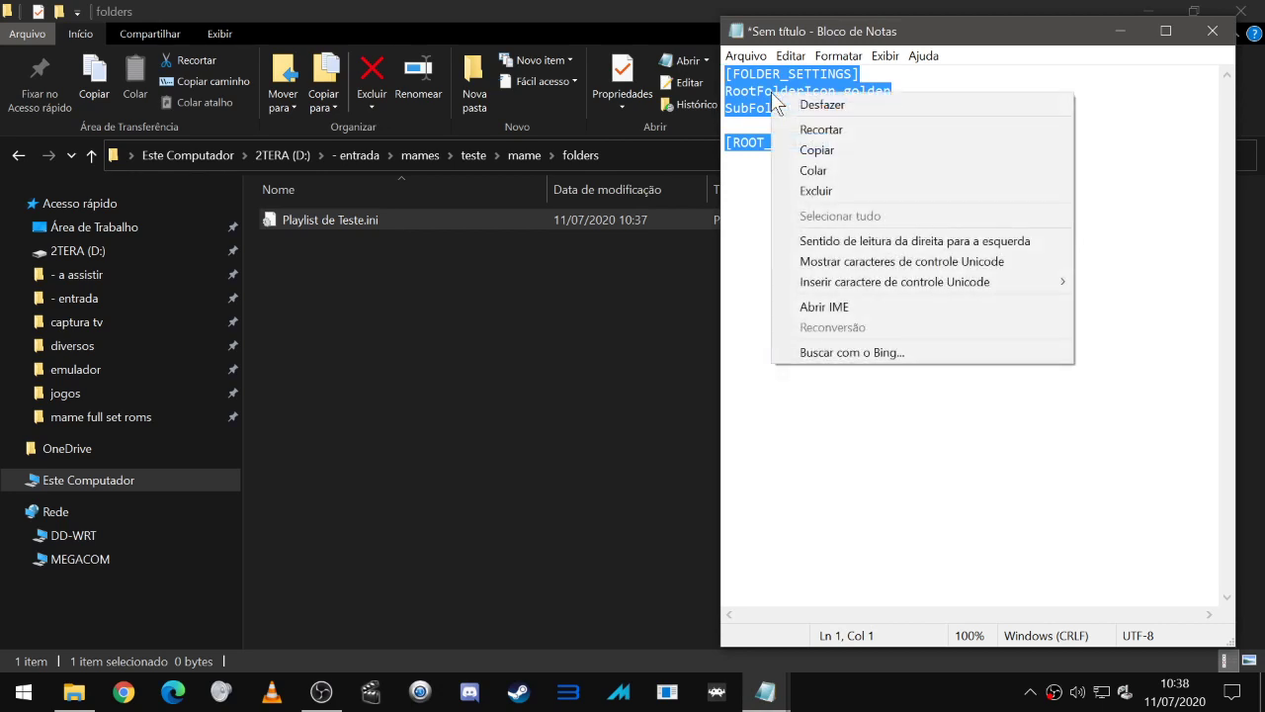
left_click(818, 151)
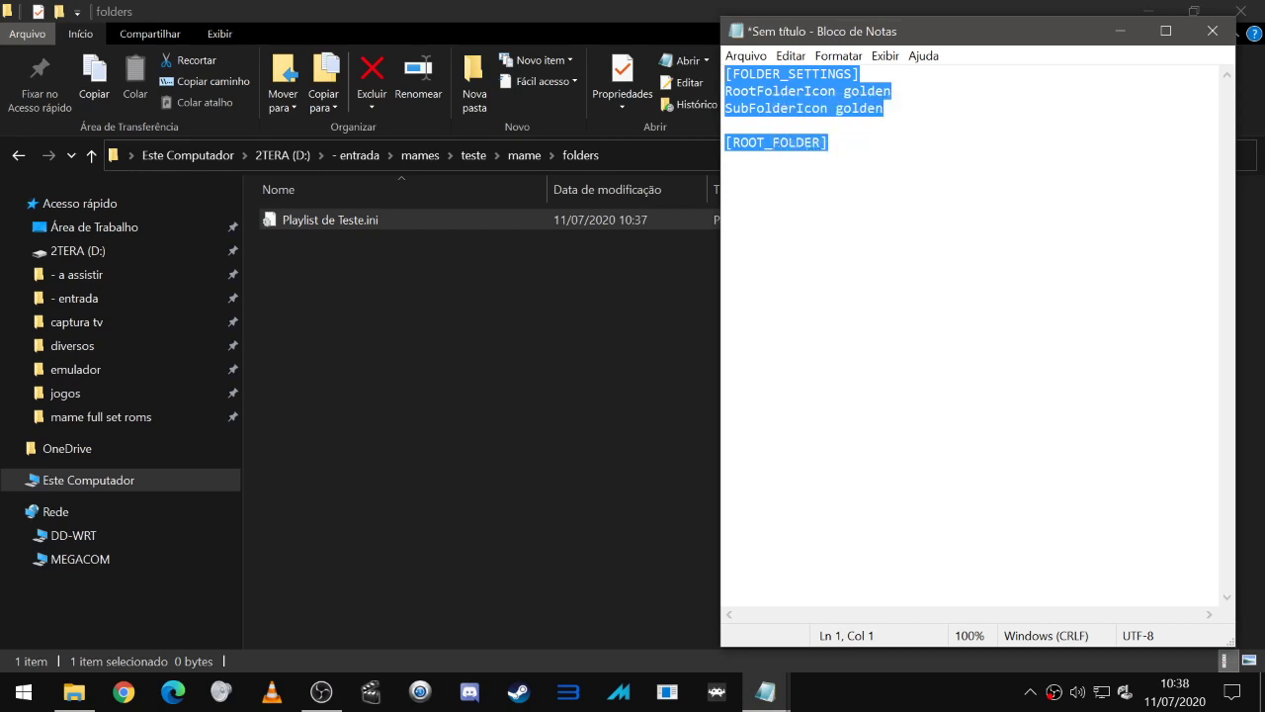
- Paste the copied folder settings template into Playlist de Teste.ini and save the file
left_click(769, 691)
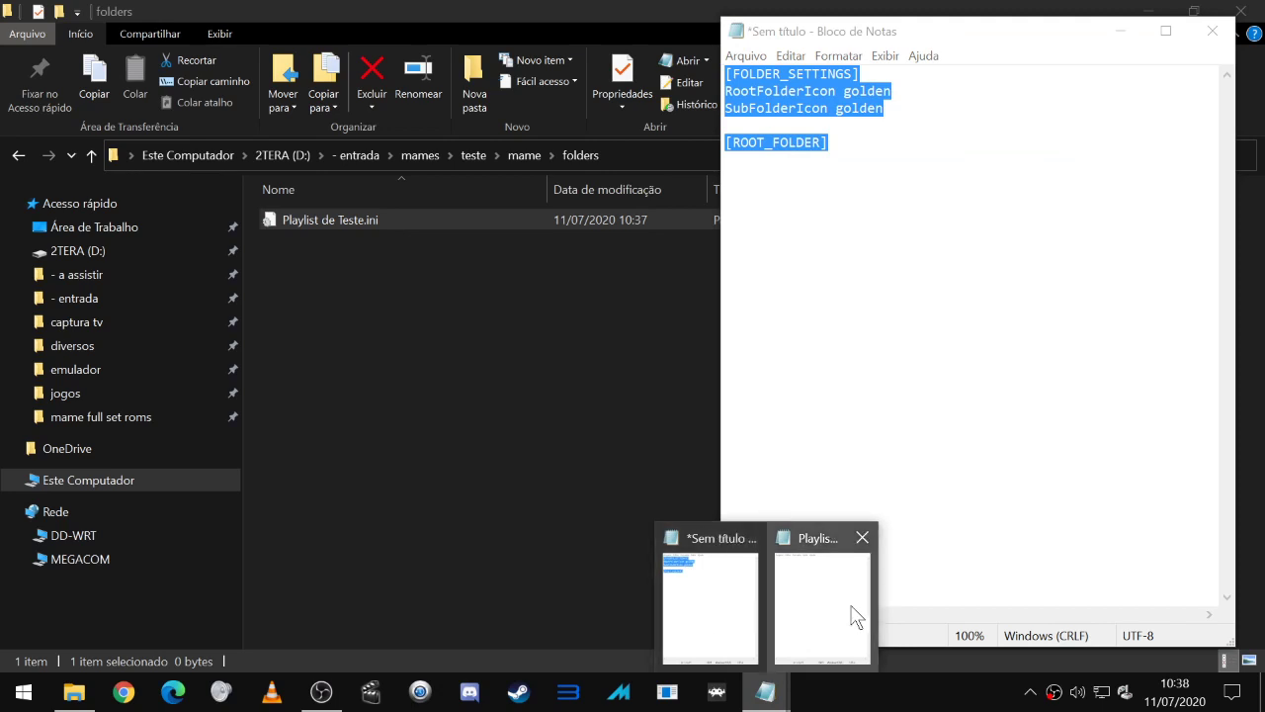
left_click(856, 617)
right_click(853, 247)
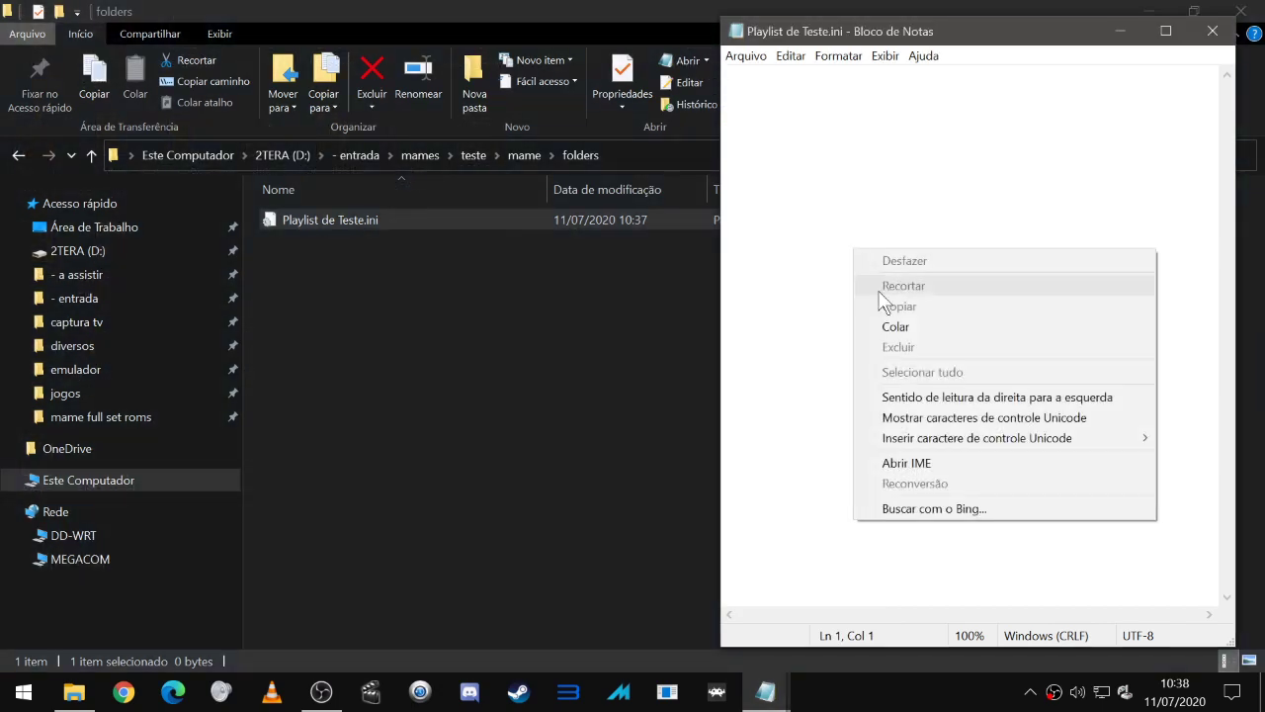
left_click(887, 326)
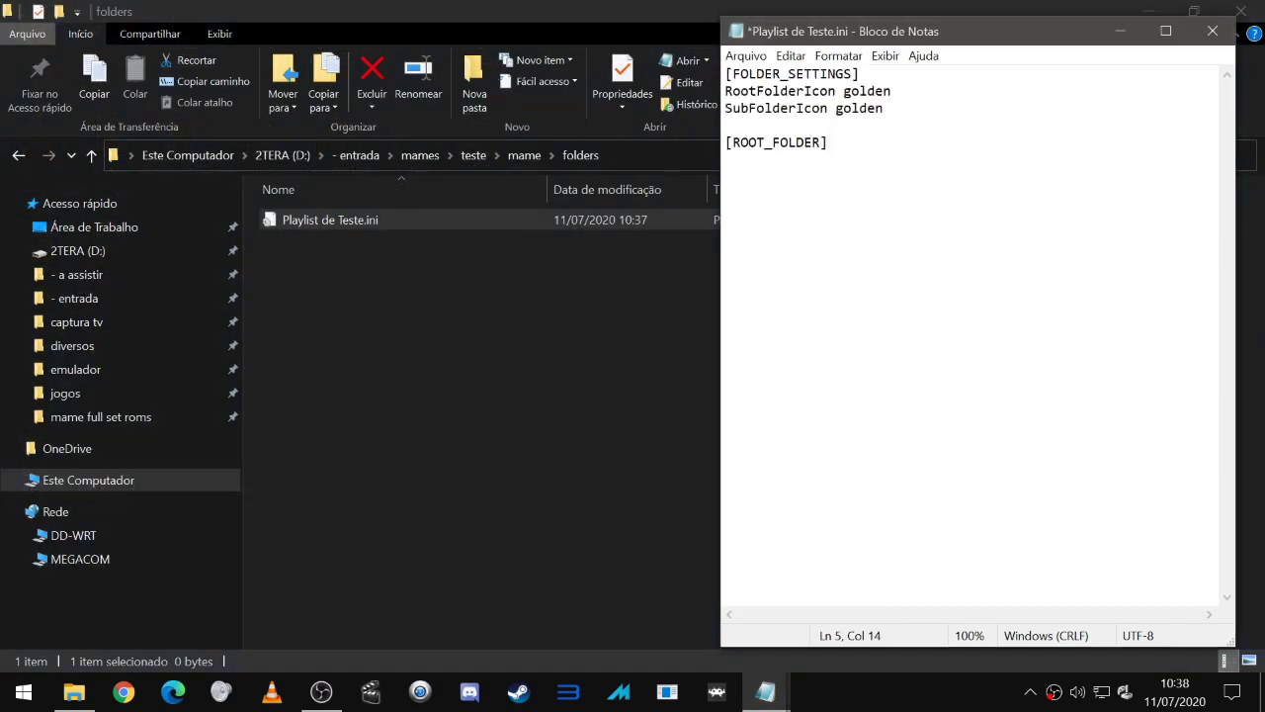
left_click(744, 57)
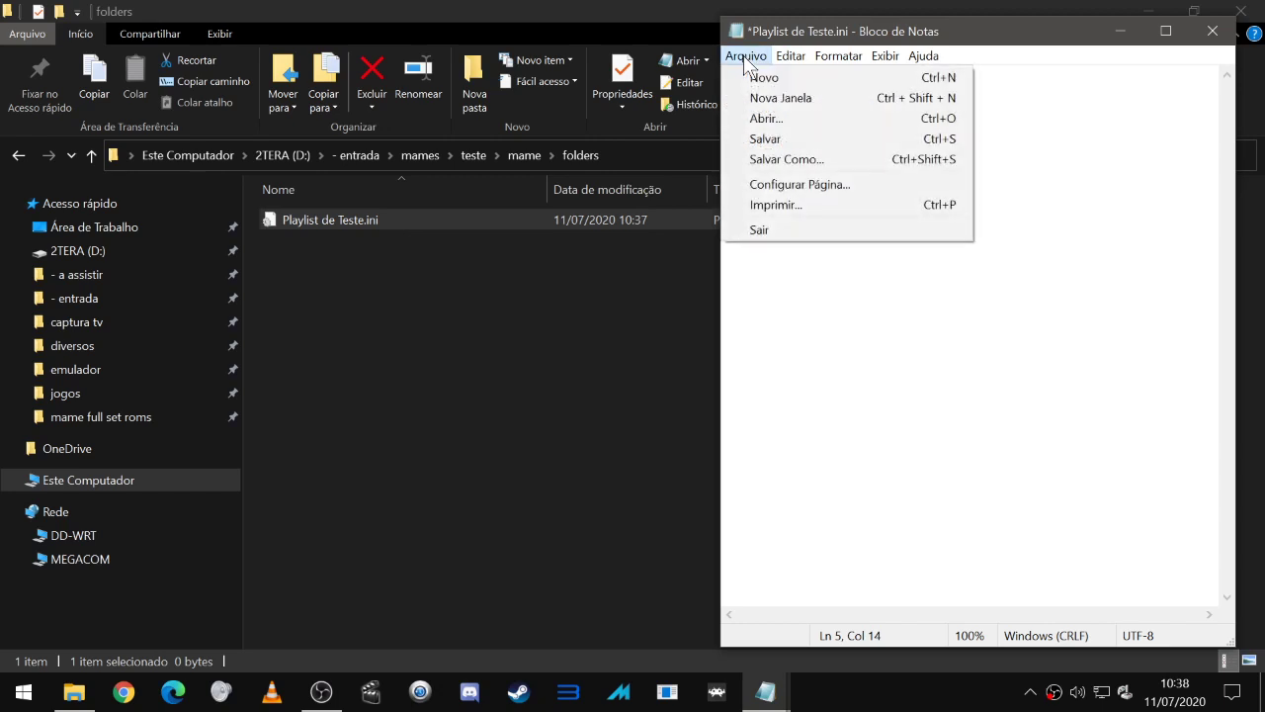
left_click(778, 141)
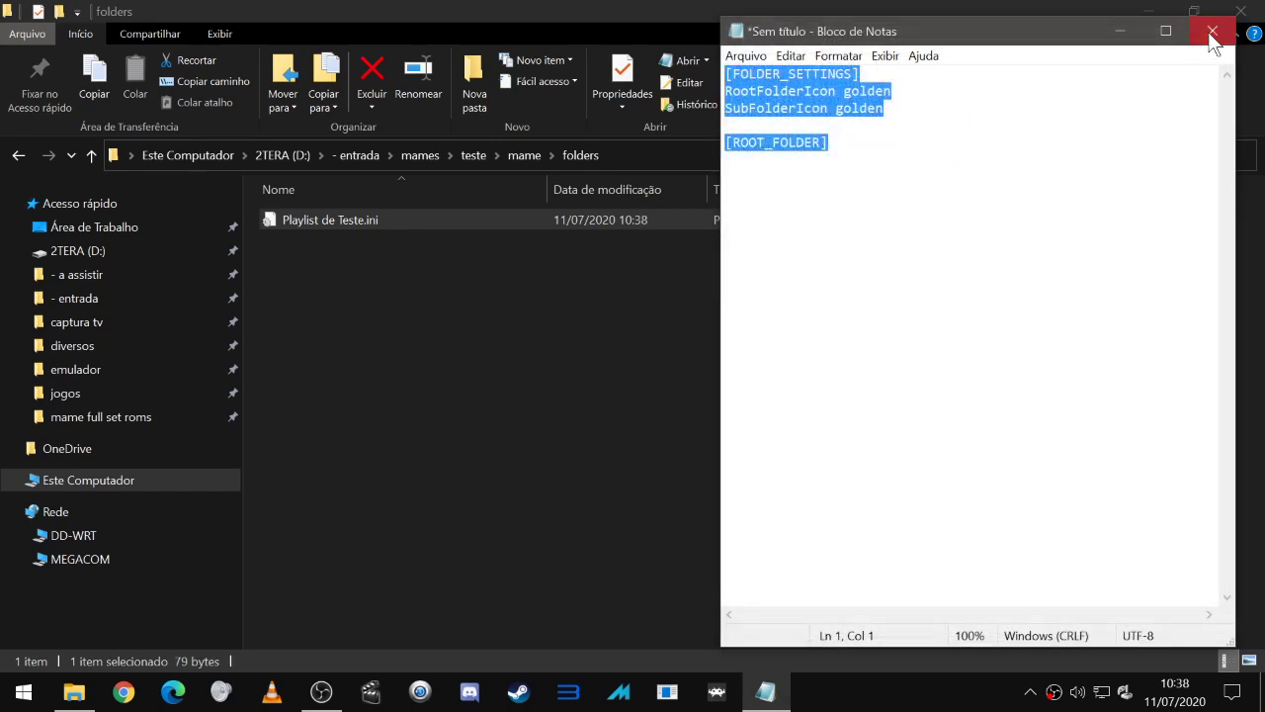
- Close the untitled Notepad document without saving it, and briefly reopen Playlist de Teste.ini to check its contents
left_click(1212, 32)
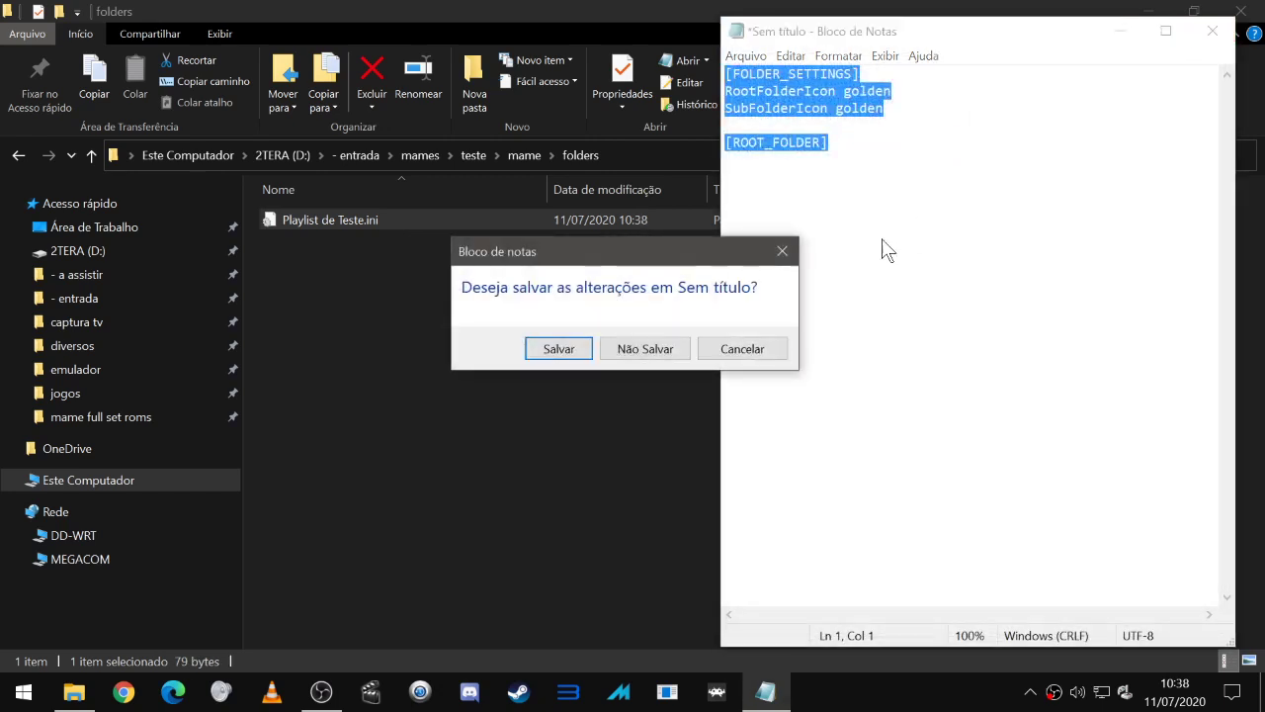
left_click(666, 348)
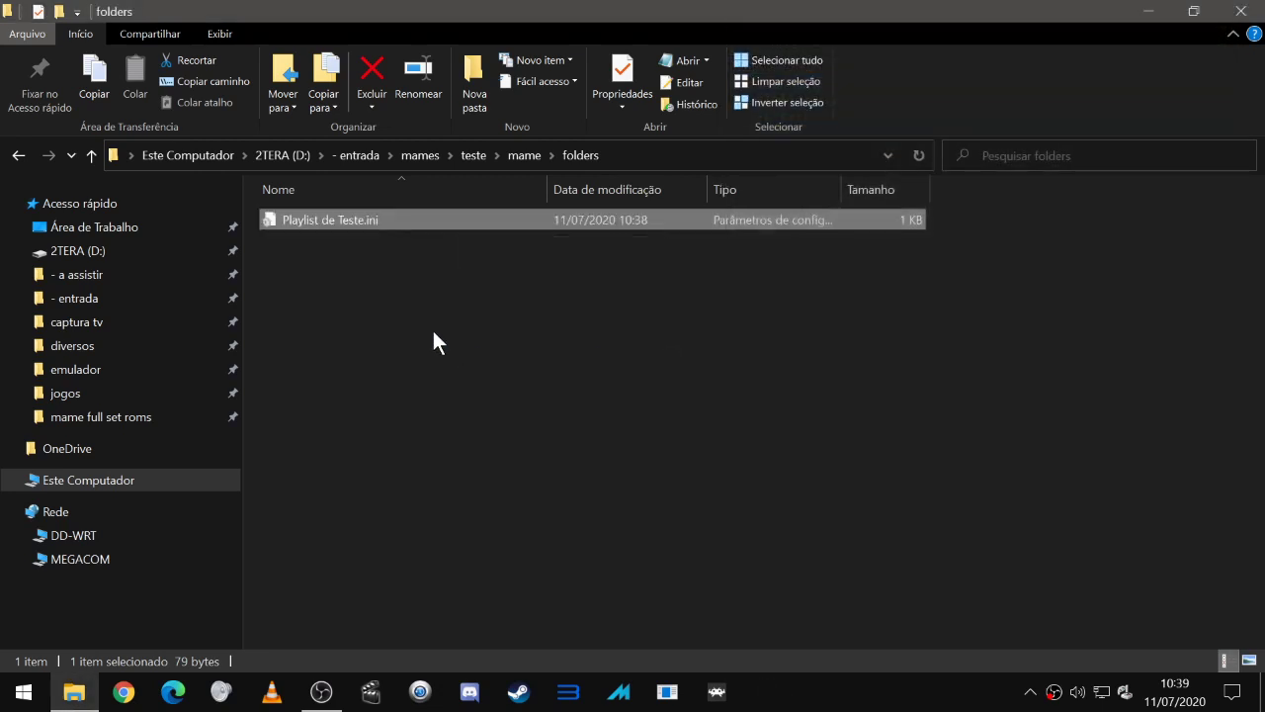
double_click(341, 222)
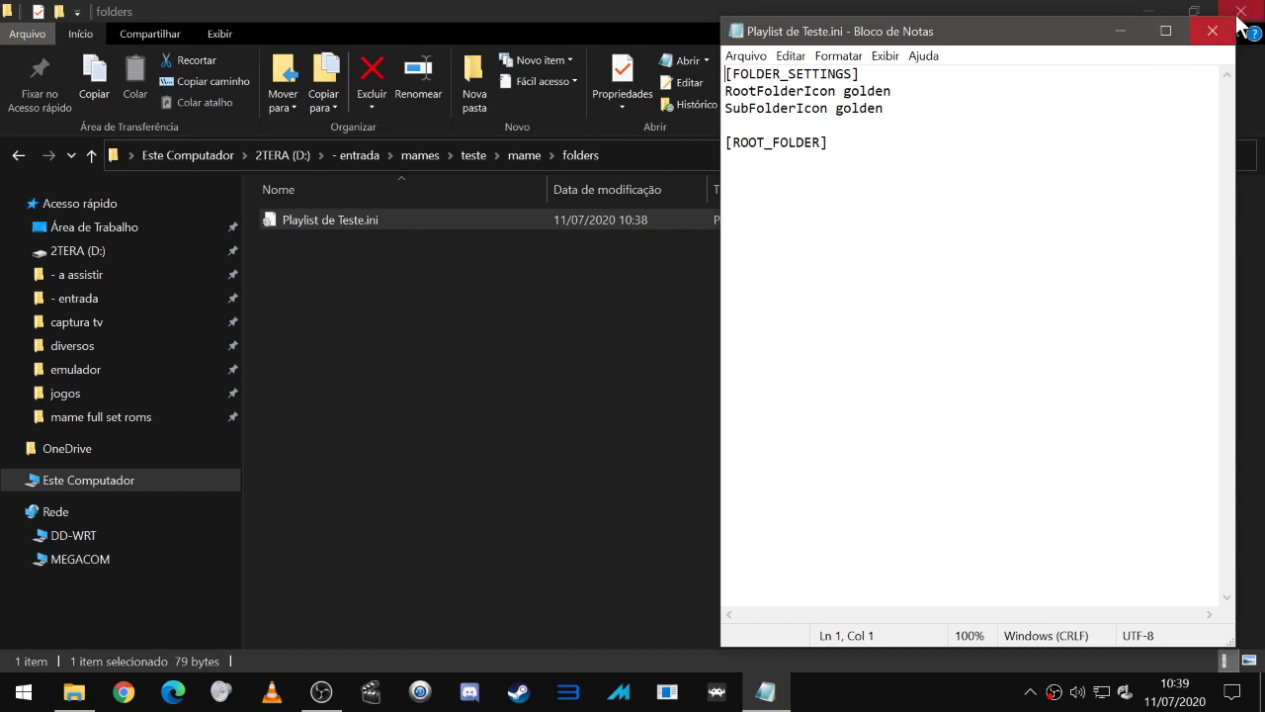
left_click(1200, 35)
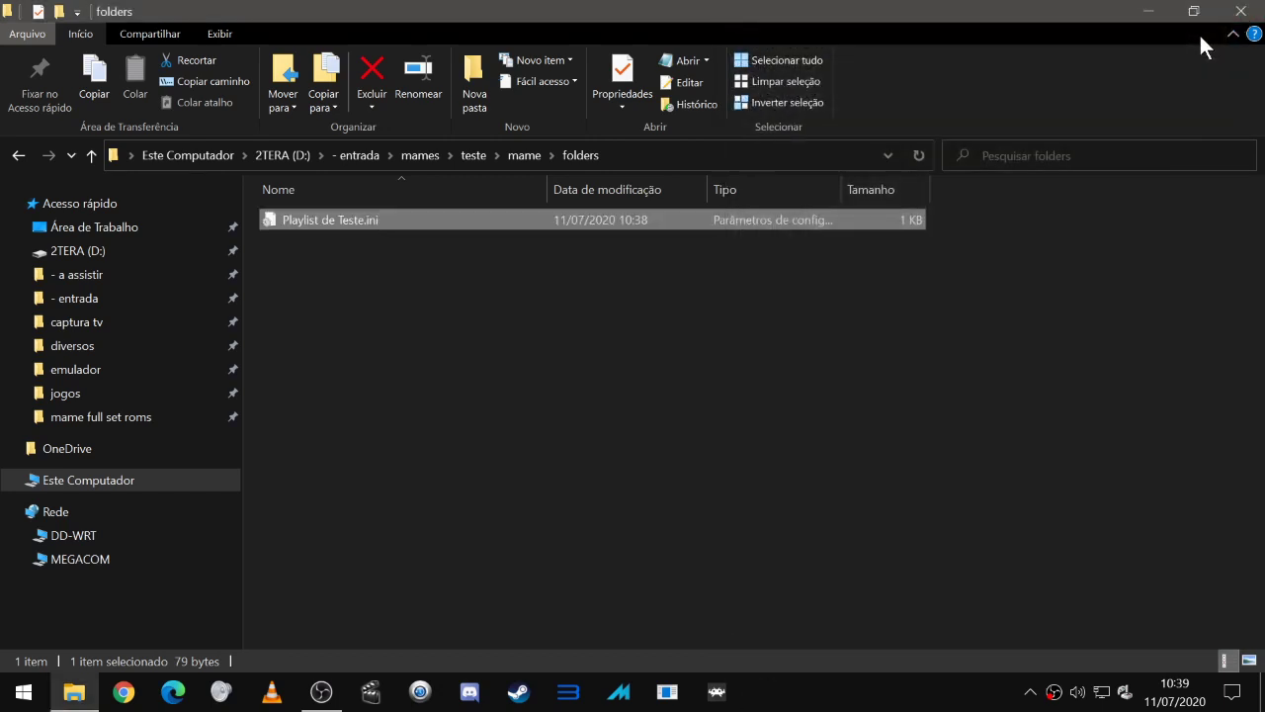
left_click(613, 351)
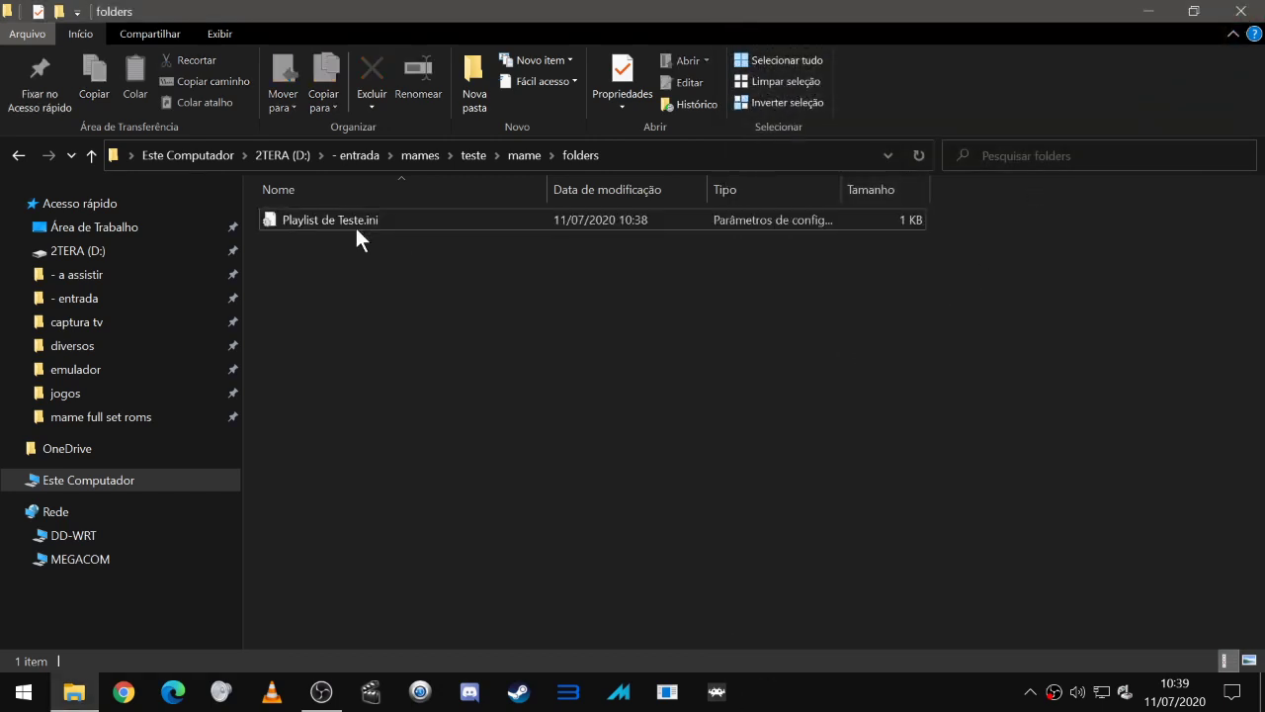
- Launch mame_interface.exe from the parent mame folder and show the Playlist de Teste folder in the M+GUI folder list
left_click(90, 162)
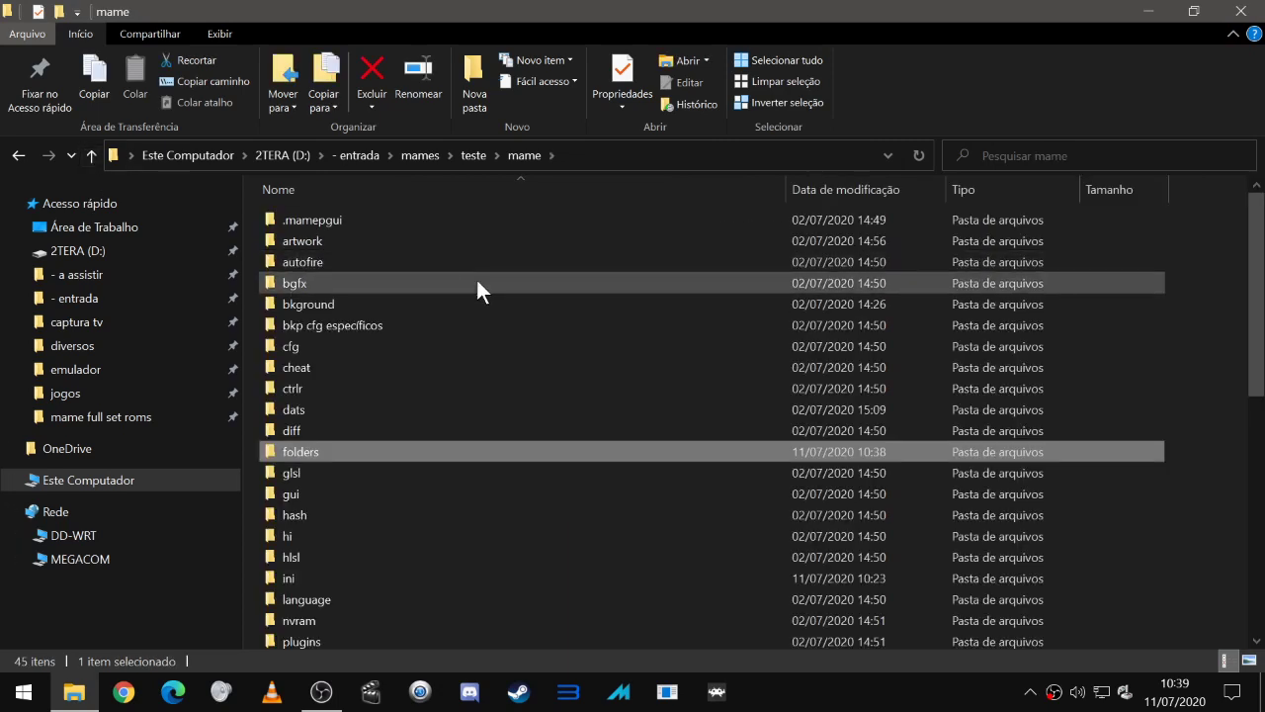
scroll(475, 276, "down", 6)
scroll(478, 281, "down", 1)
scroll(475, 277, "down", 1)
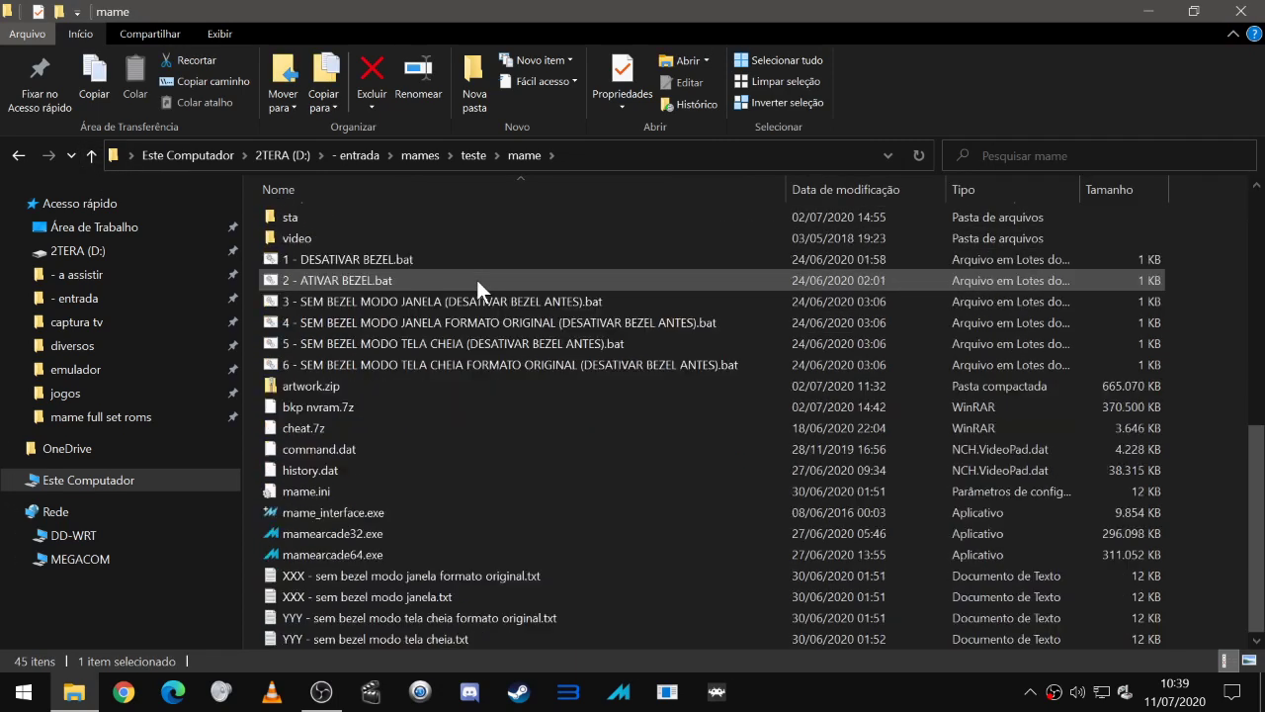
left_click(329, 513)
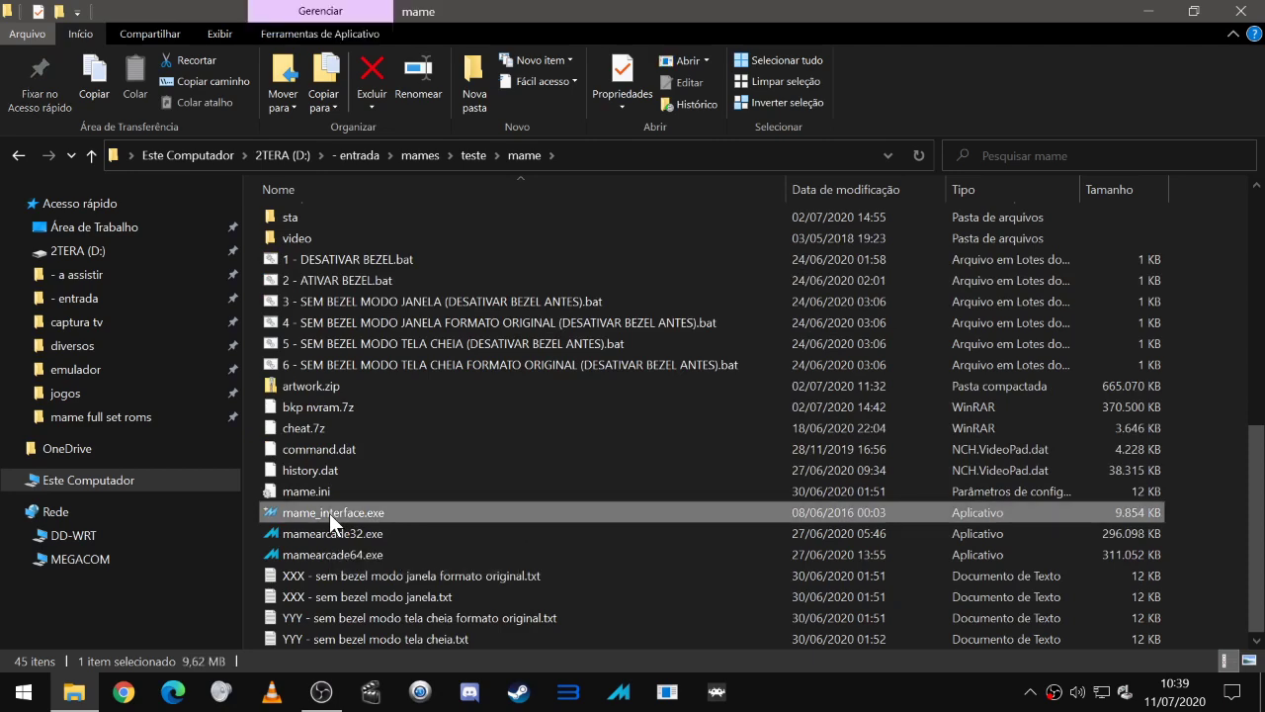
double_click(329, 513)
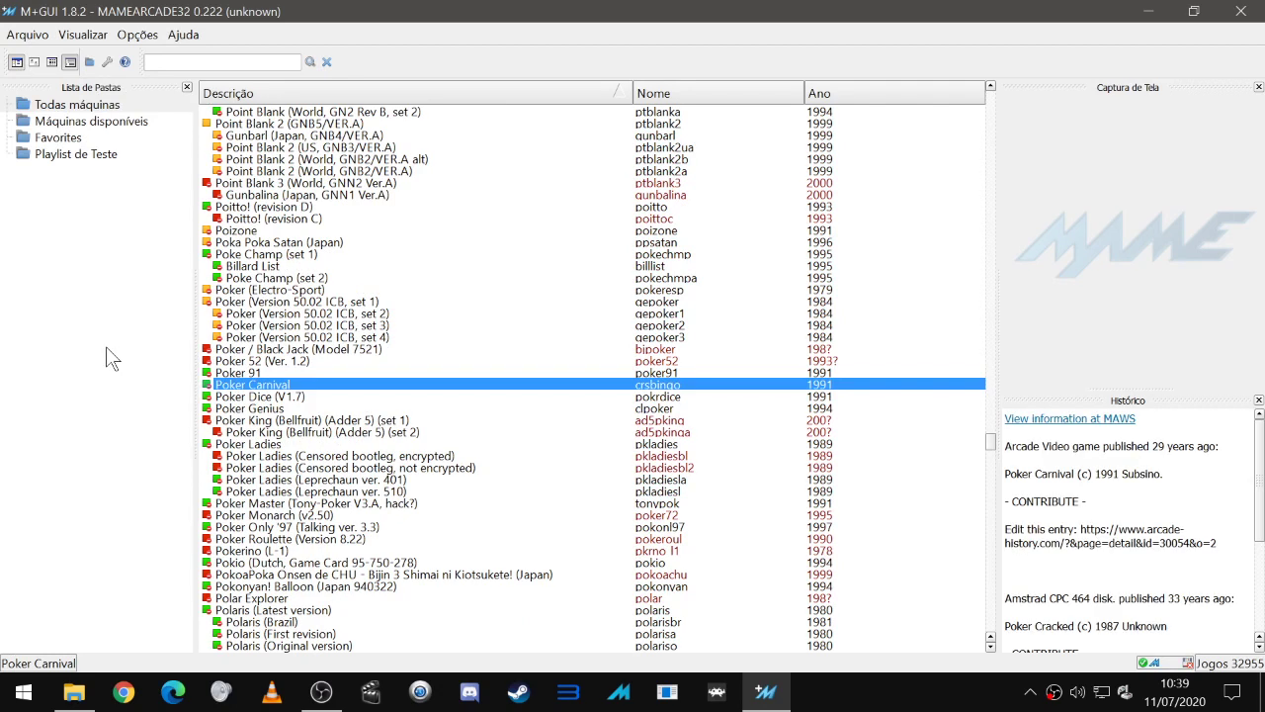
left_click(82, 156)
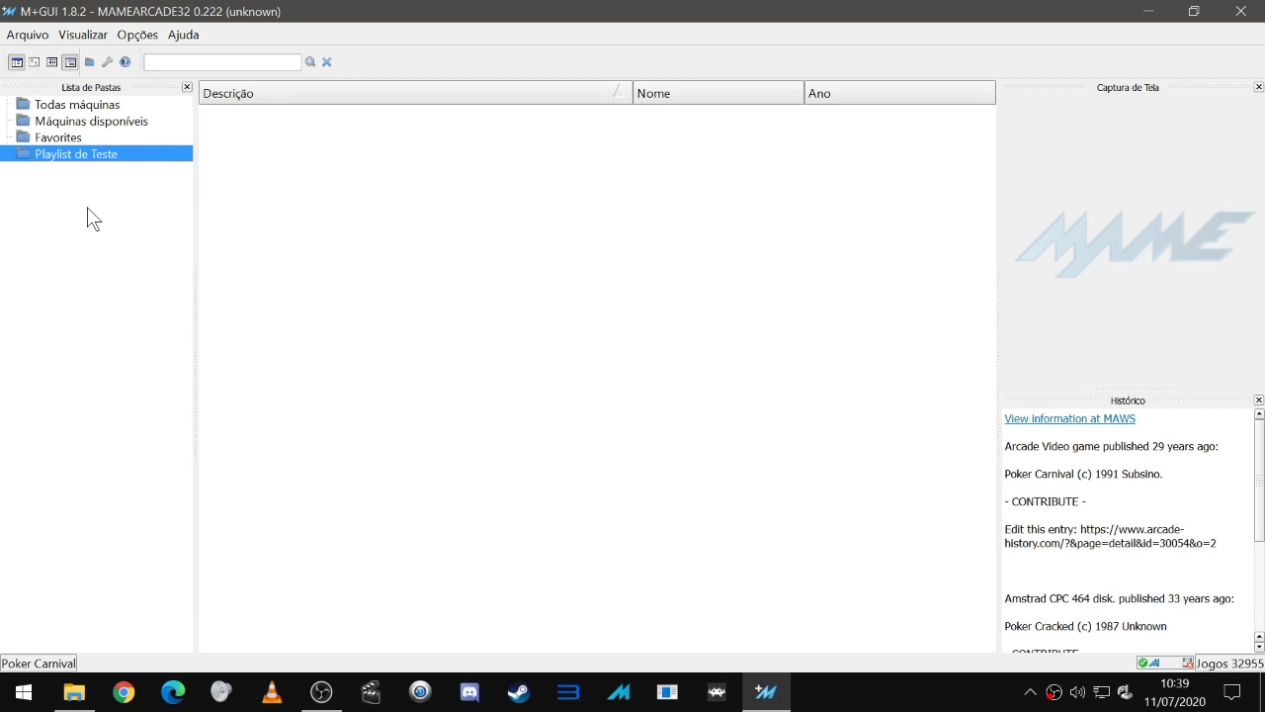
- Add 1943 Kai: Midway Kaisen (Japan) from Máquinas disponíveis to the root directory of Playlist de Teste, and view the playlist
left_click(99, 124)
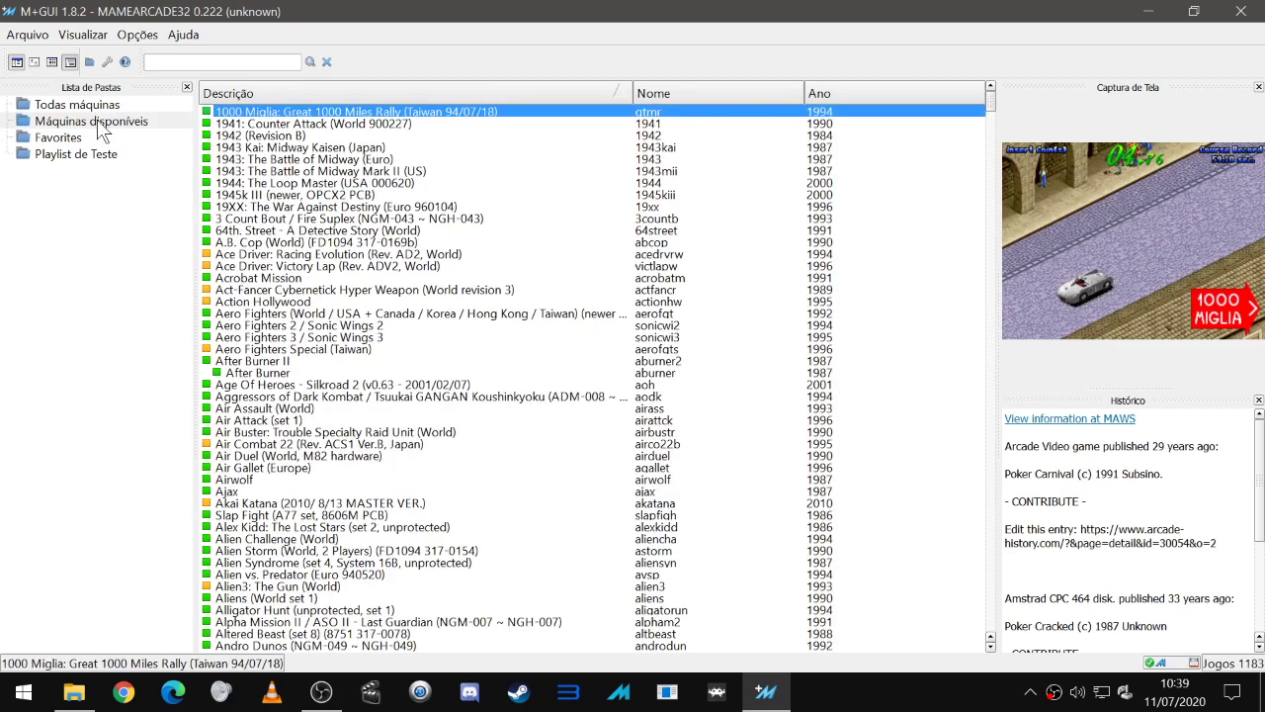
left_click(287, 148)
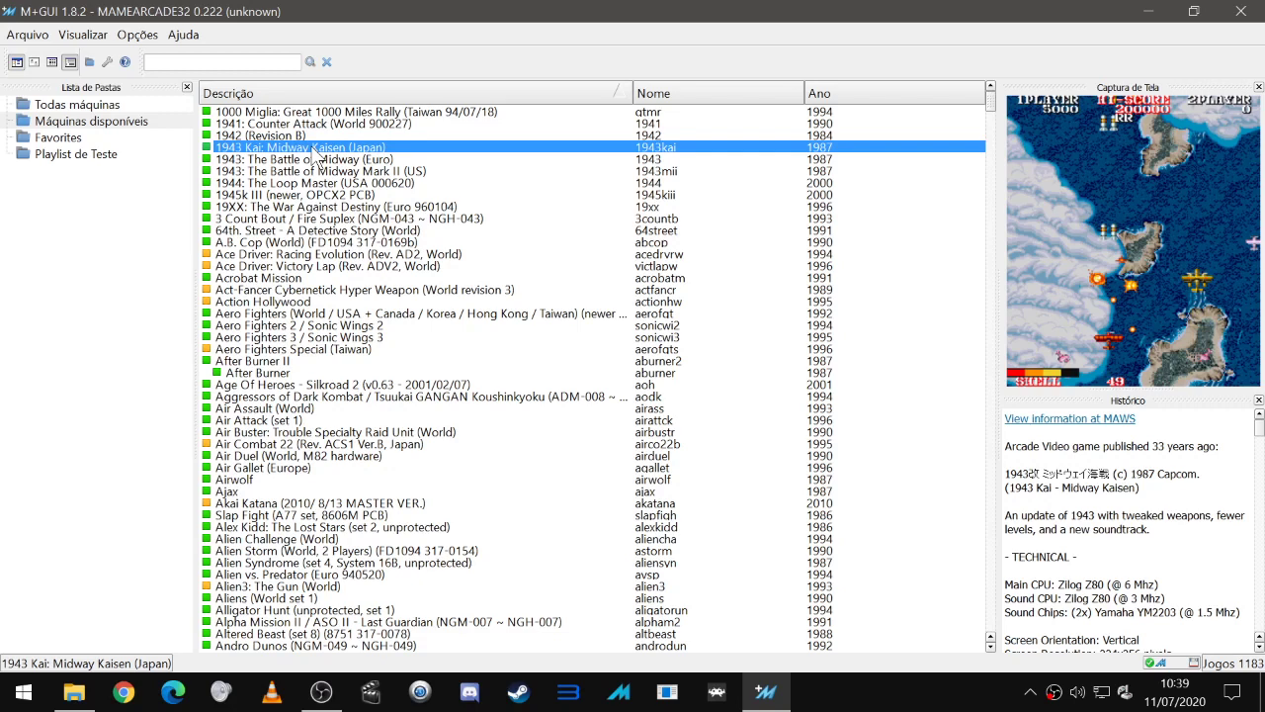
right_click(315, 157)
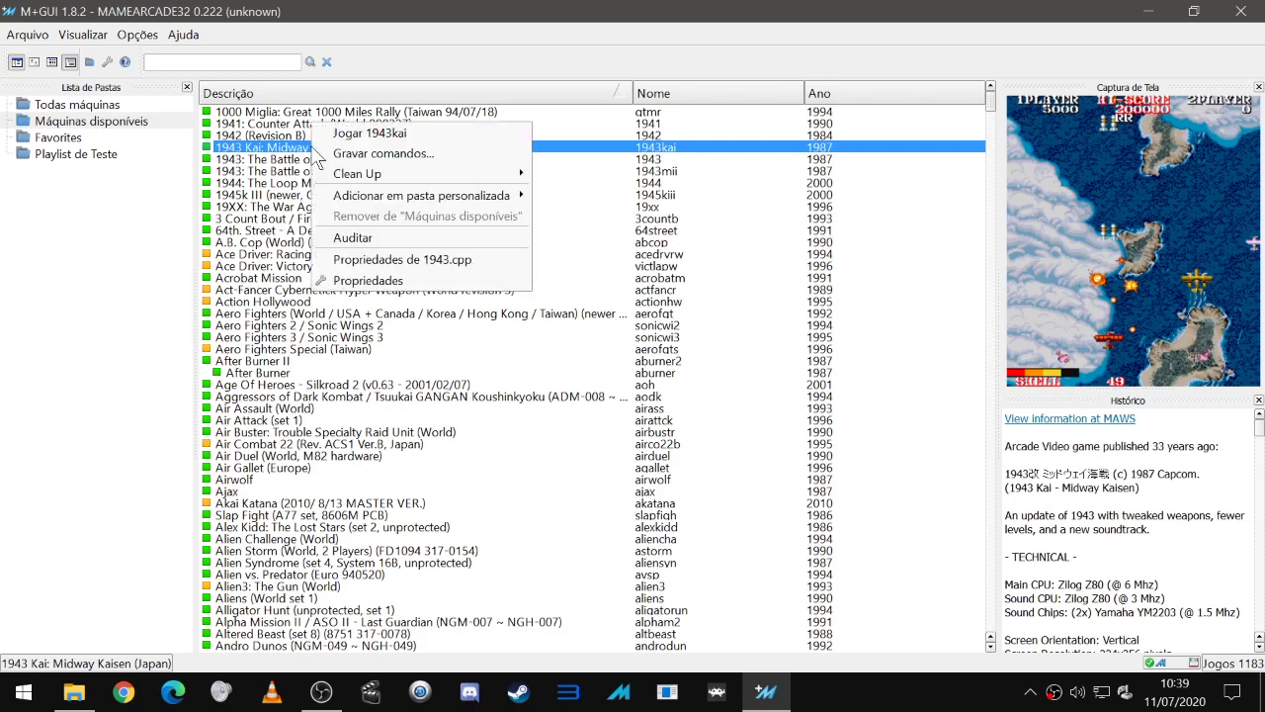
mouse_move(366, 198)
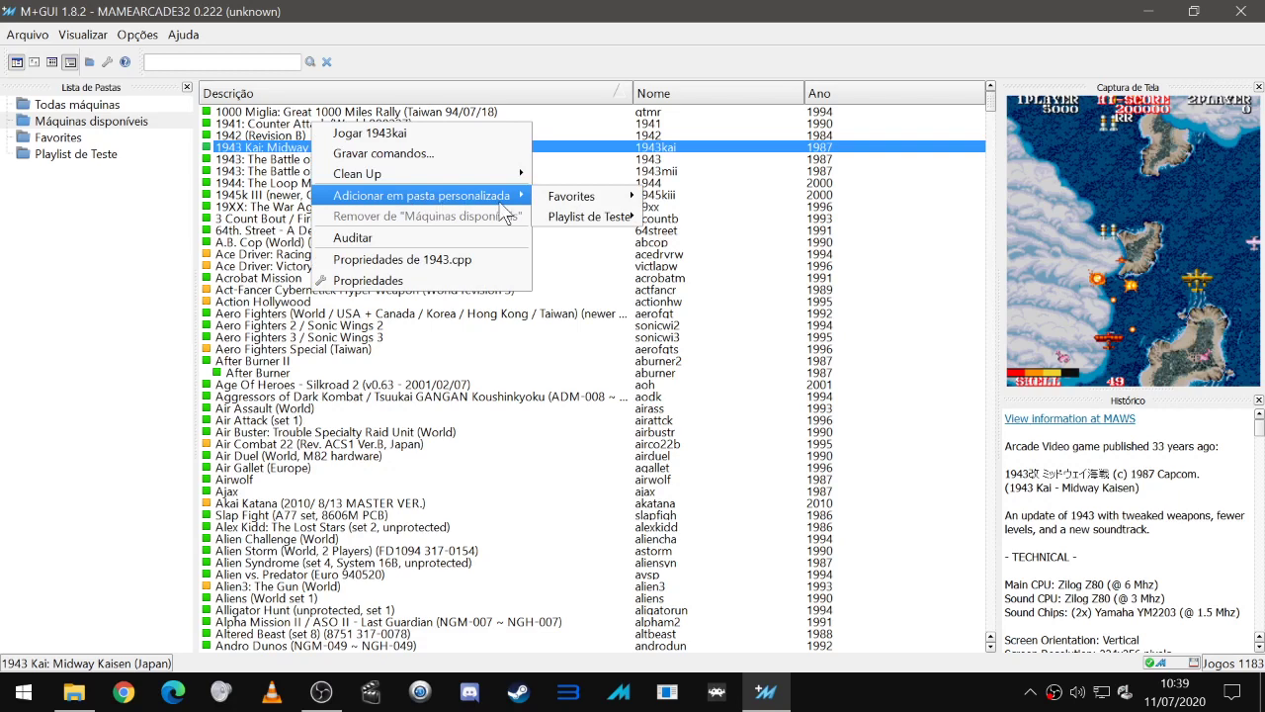
mouse_move(580, 222)
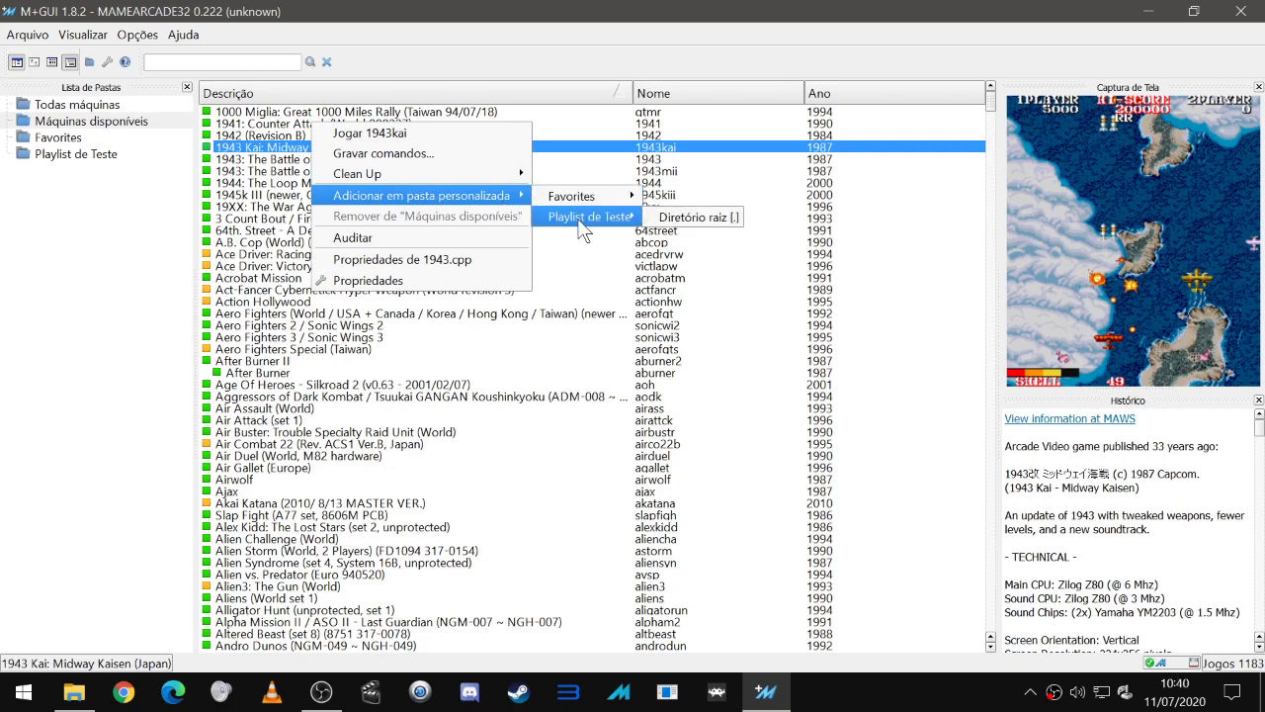
left_click(692, 221)
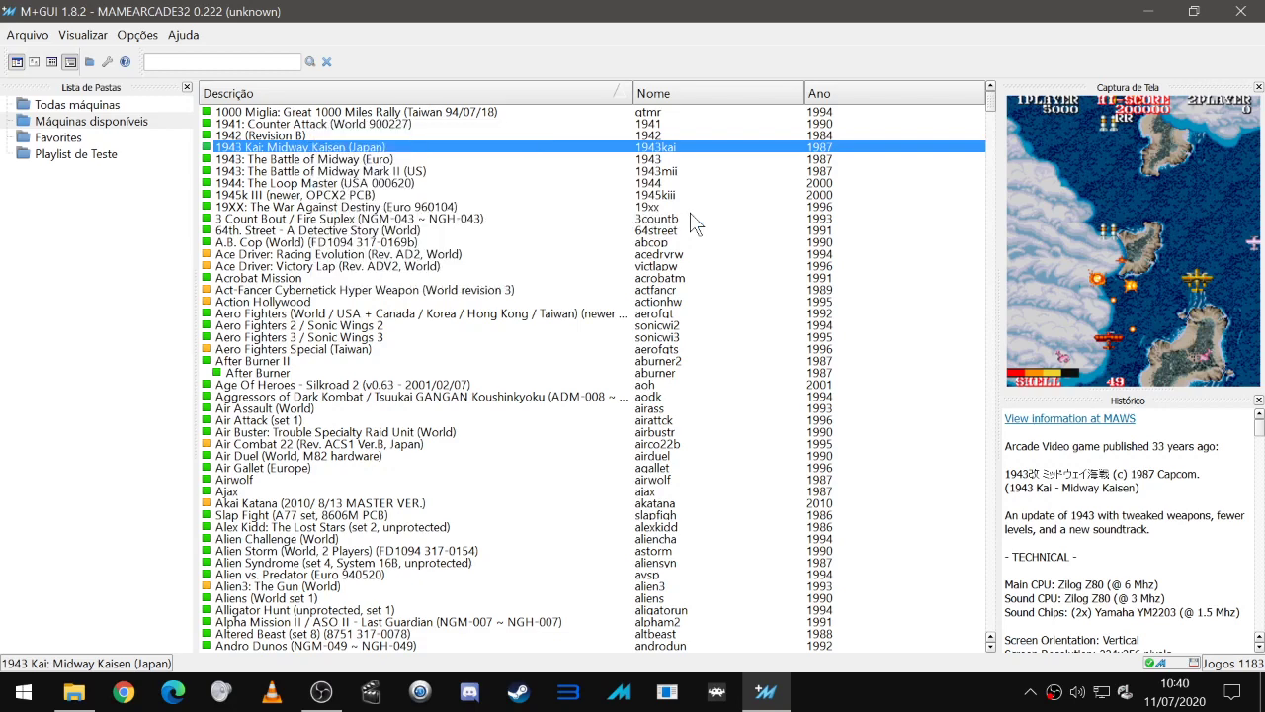
left_click(77, 156)
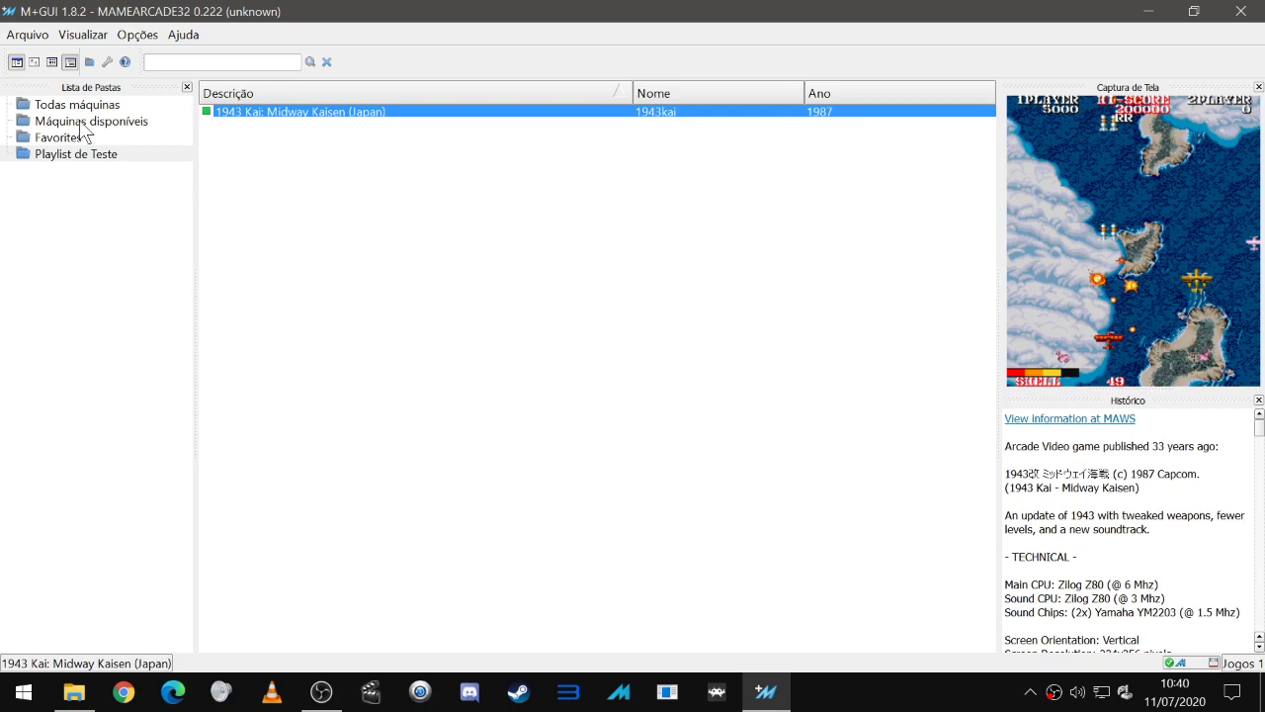
- Add Alien vs. Predator (Euro 940520) from Máquinas disponíveis to the root directory of Playlist de Teste, and view the playlist
left_click(84, 124)
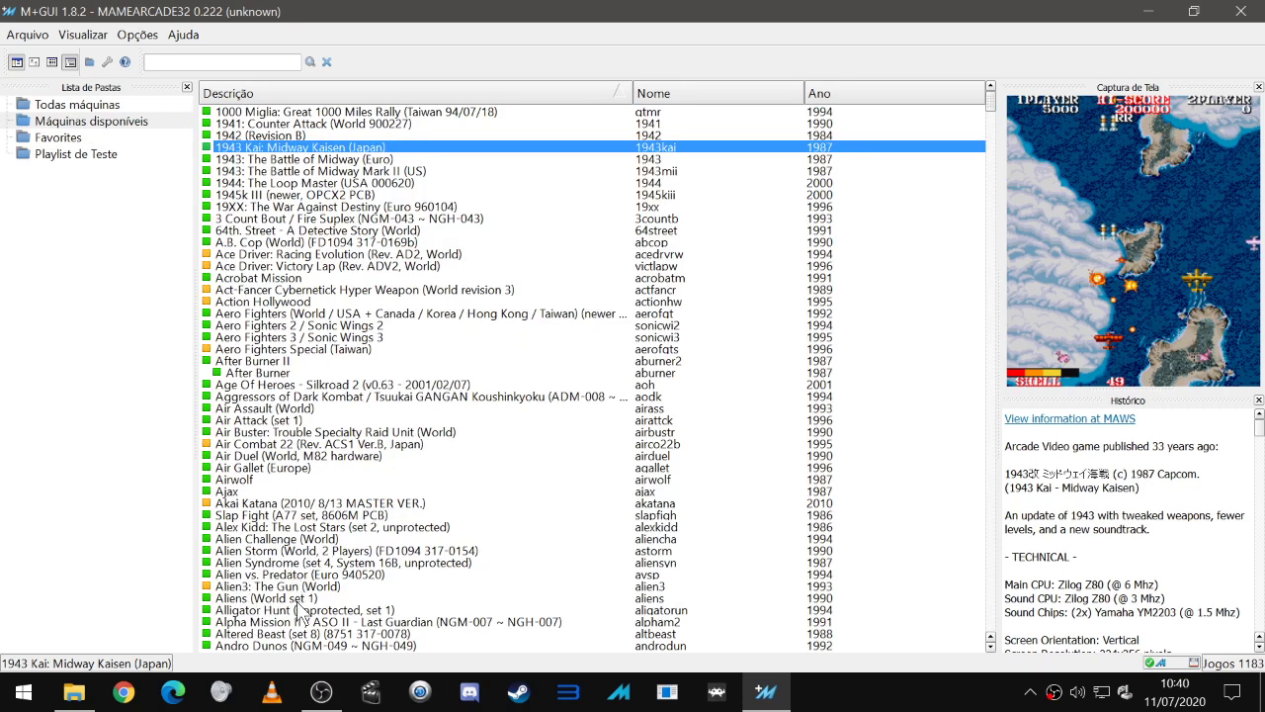
left_click(315, 575)
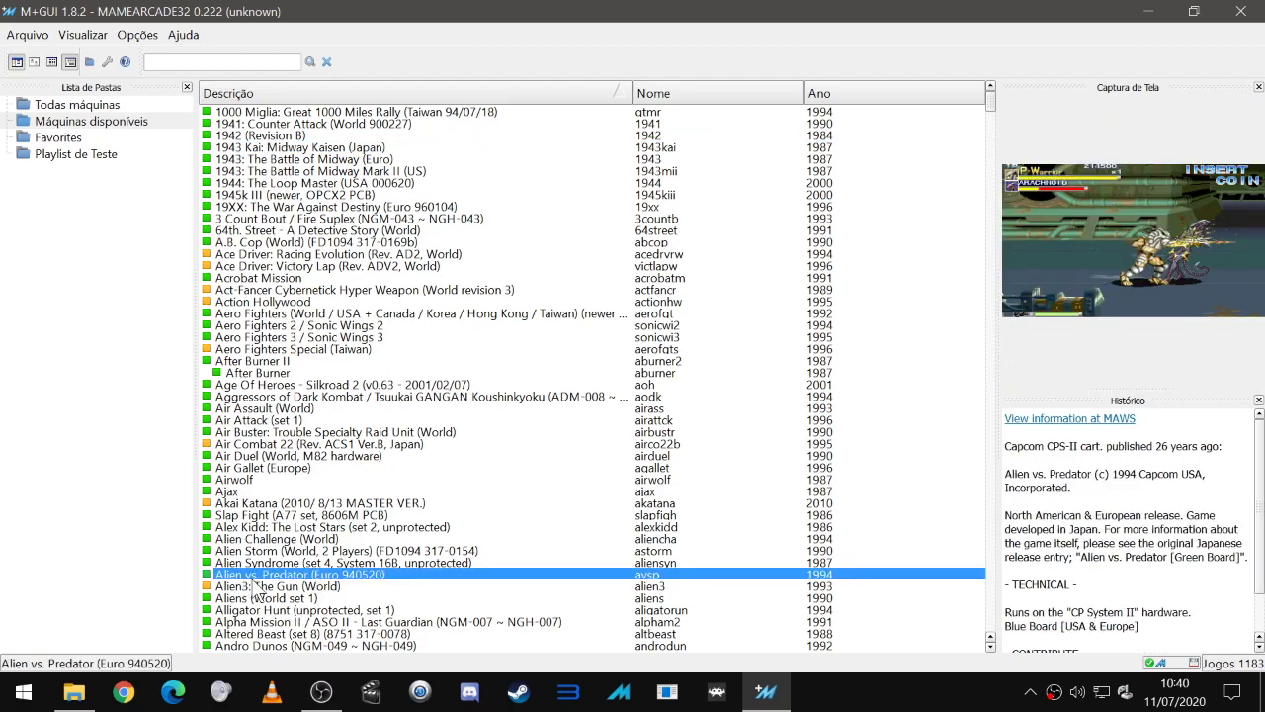
right_click(308, 578)
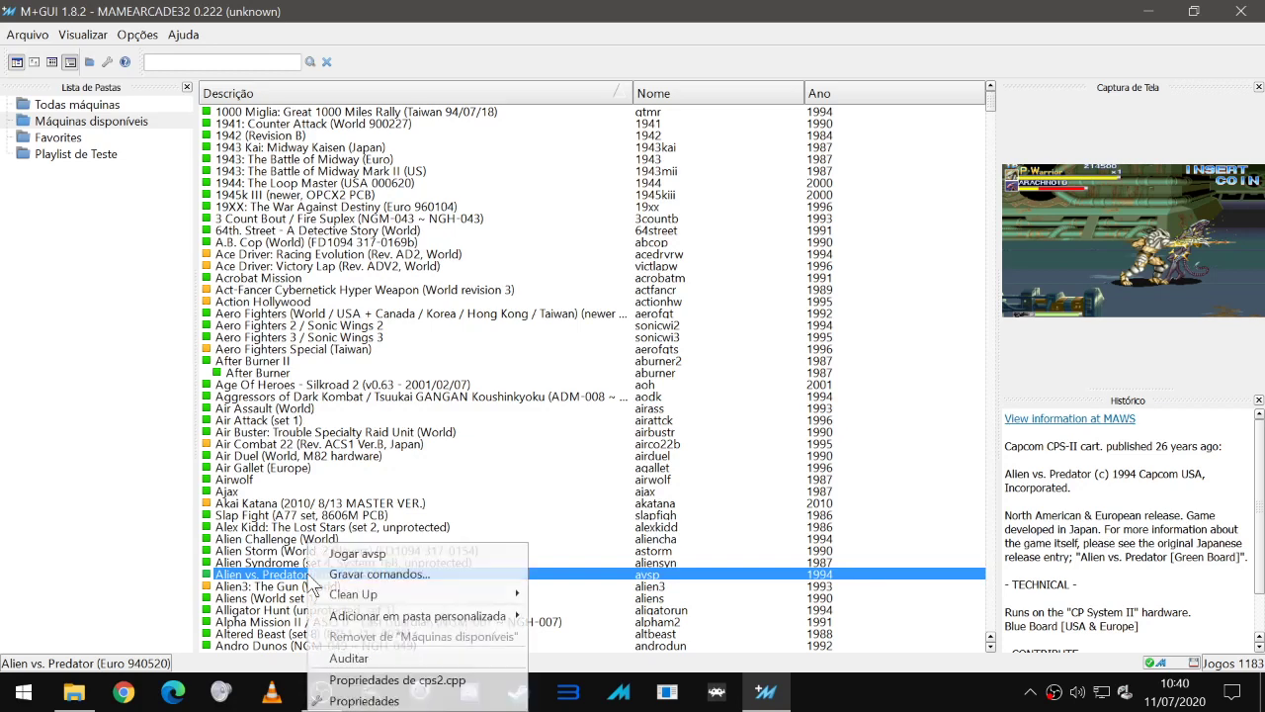
mouse_move(381, 616)
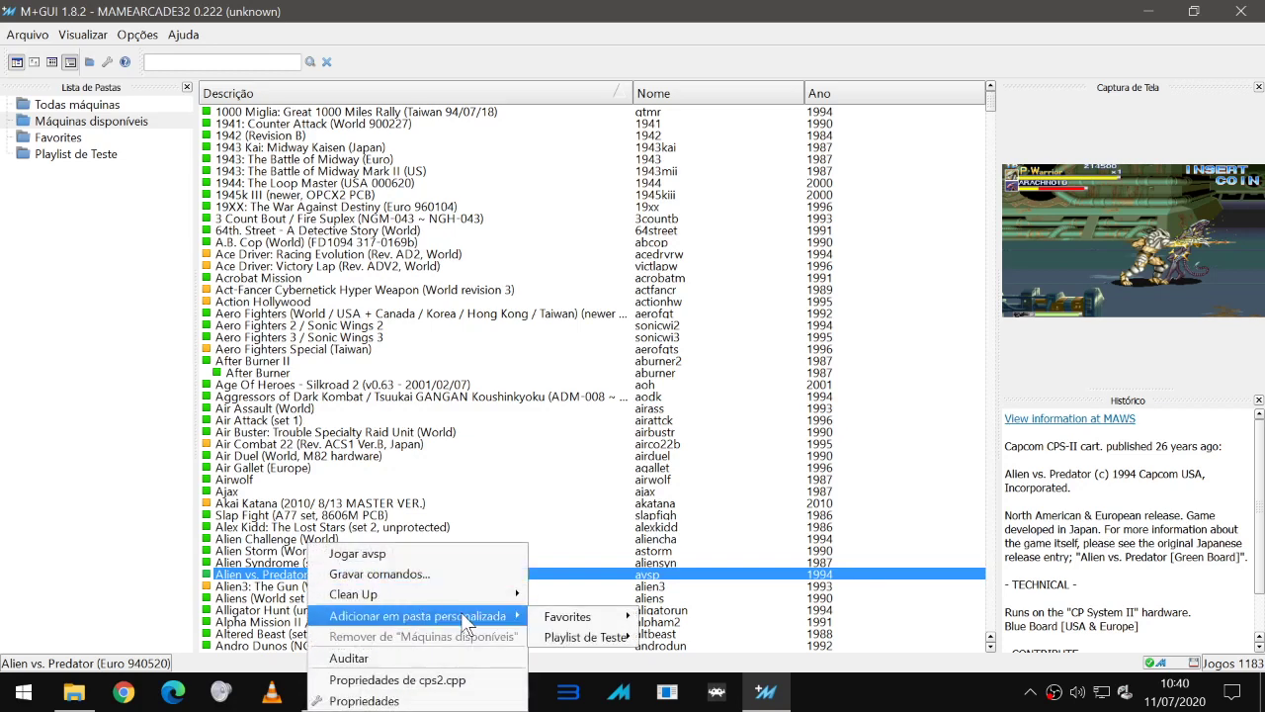
mouse_move(578, 638)
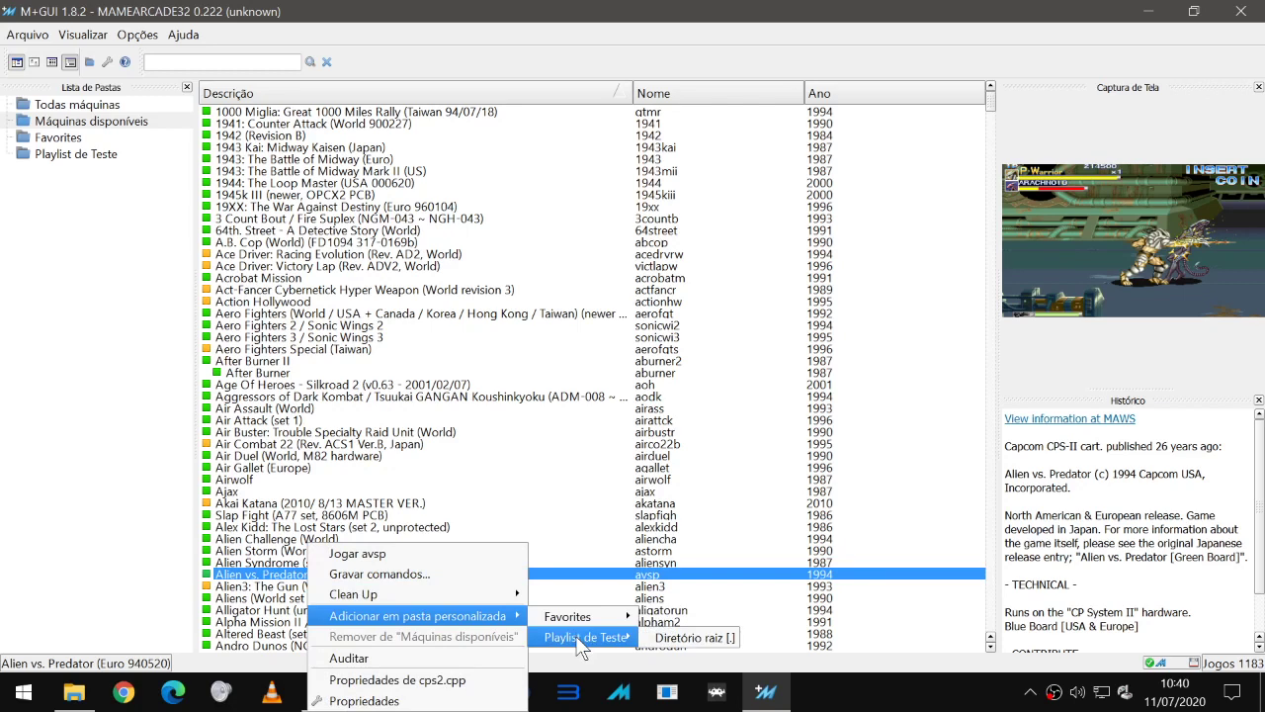
left_click(705, 638)
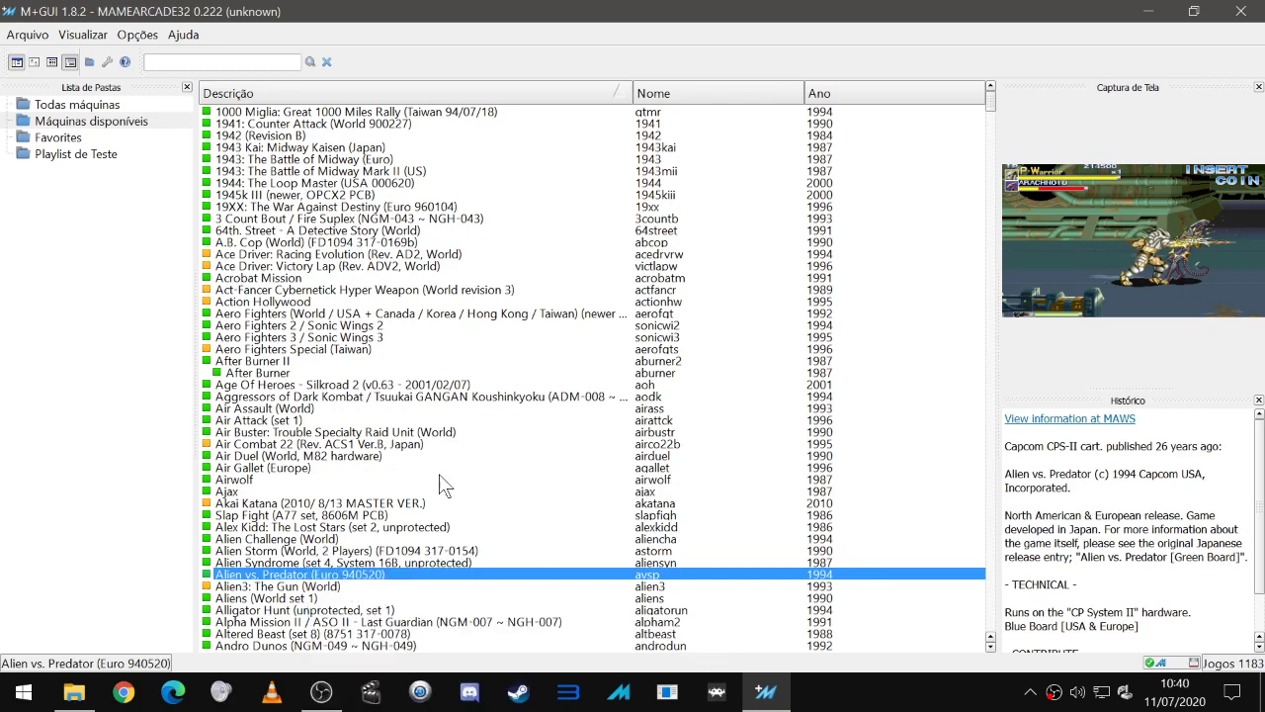
left_click(72, 158)
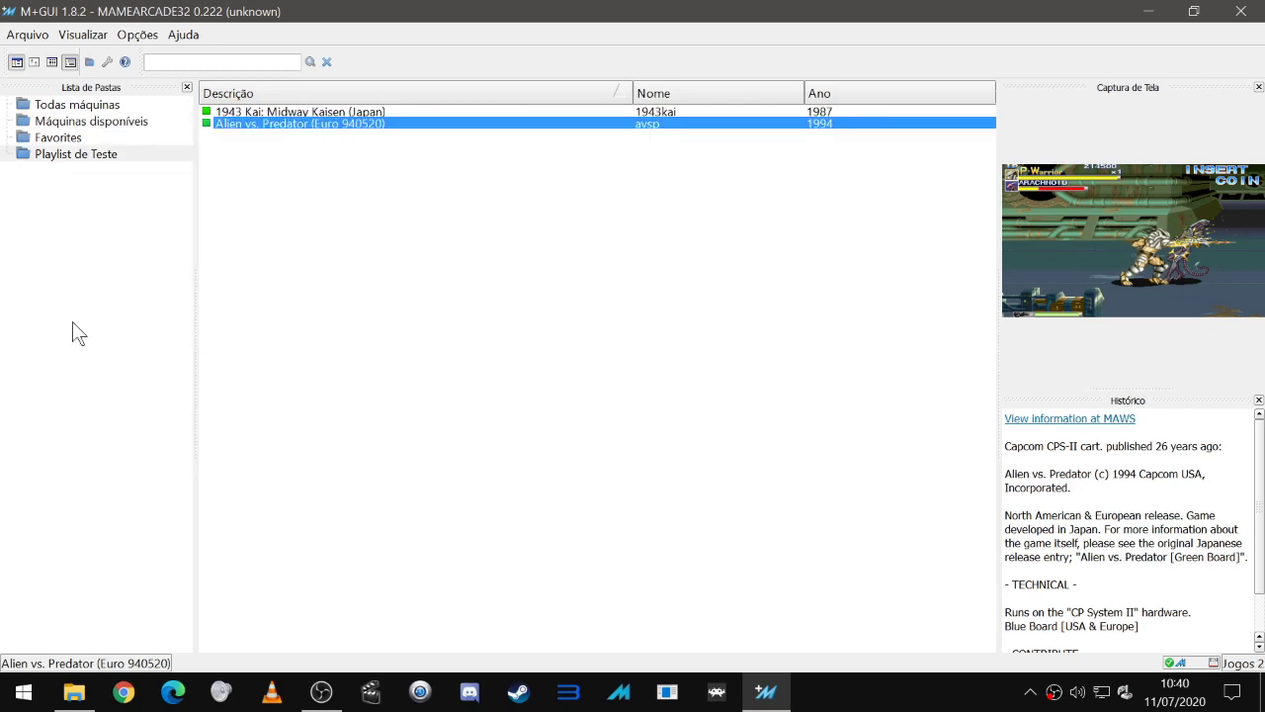
- Add Xevious (Namco) from Máquinas disponíveis to the root directory of Playlist de Teste, and view the playlist
left_click(87, 126)
left_click(85, 122)
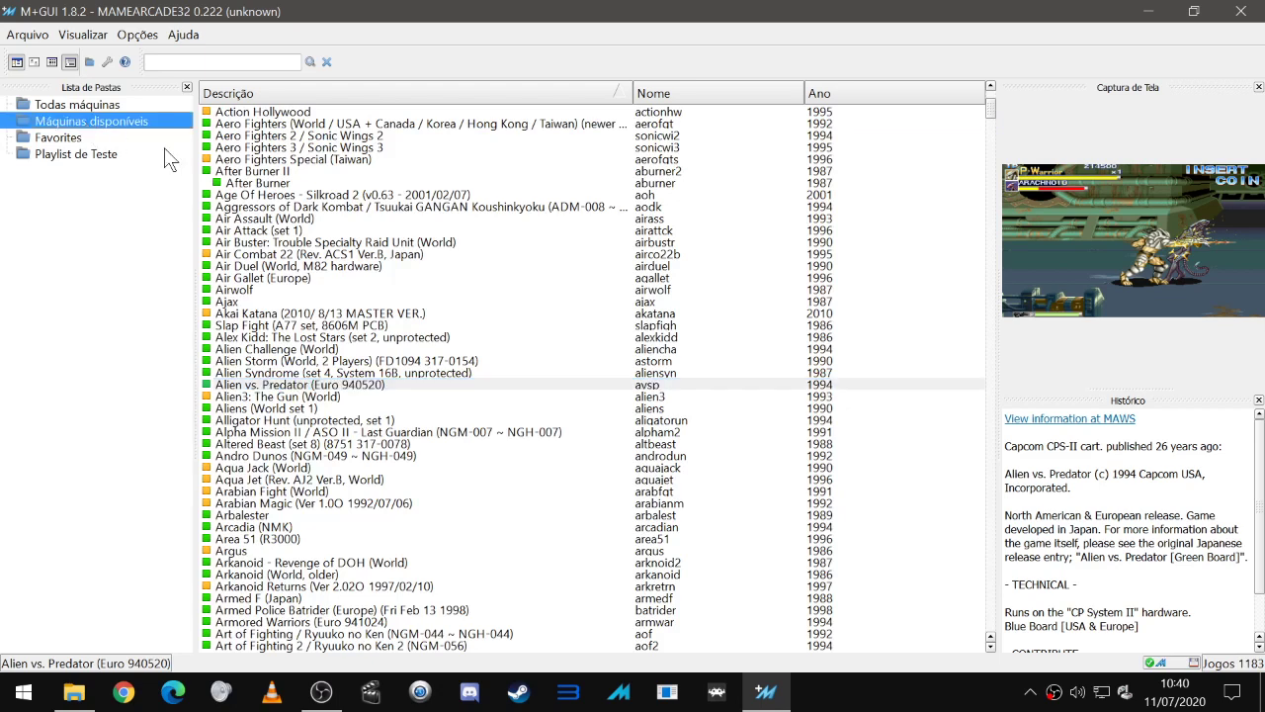
left_click(400, 265)
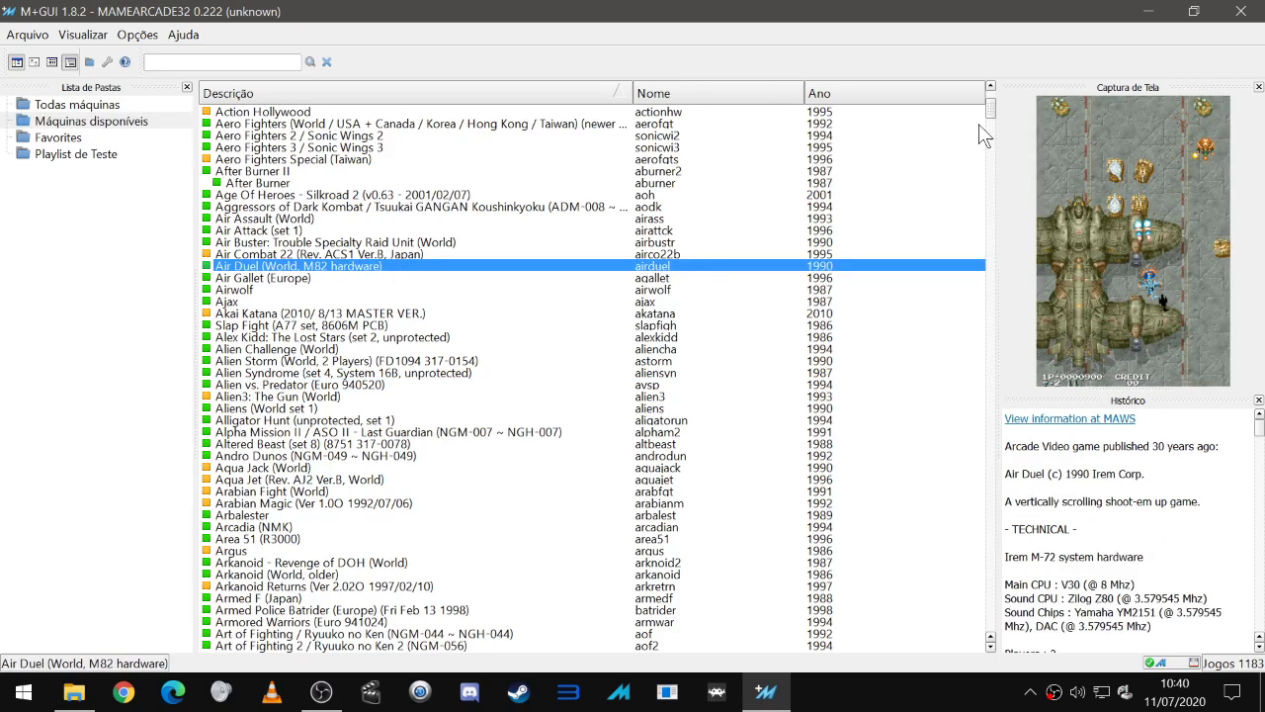
left_click_drag(989, 111, 994, 633)
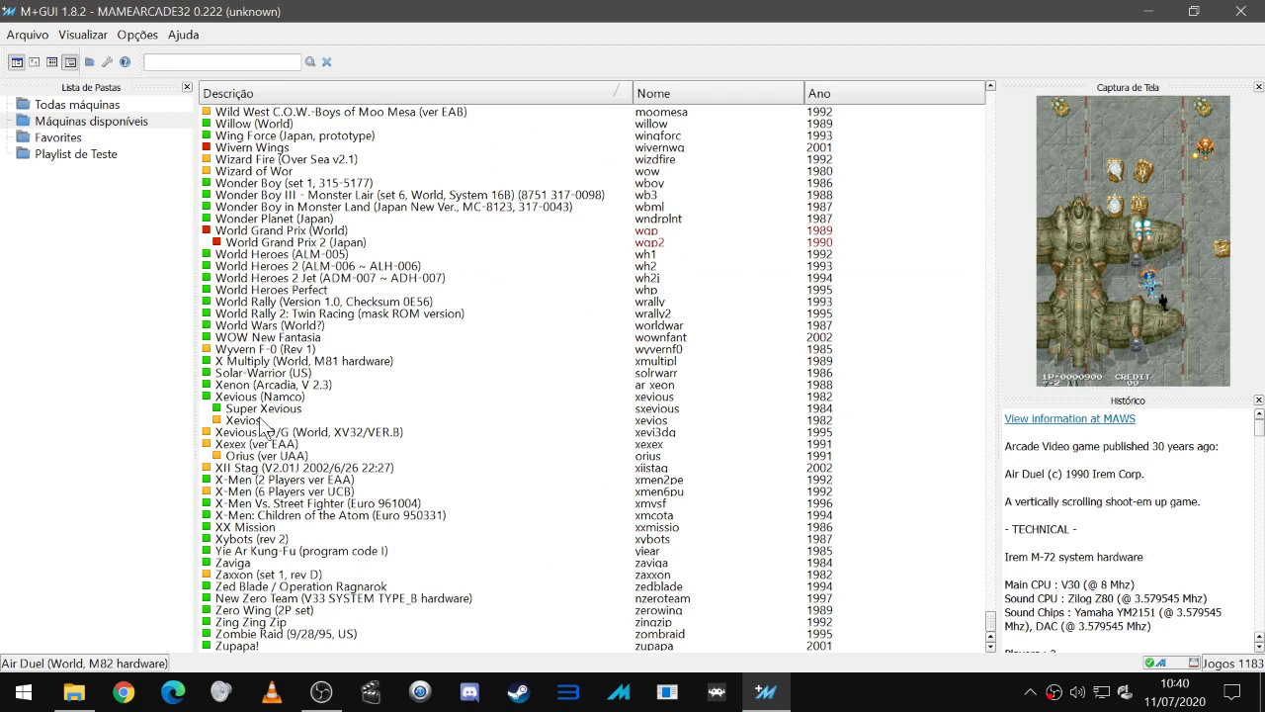
left_click(263, 399)
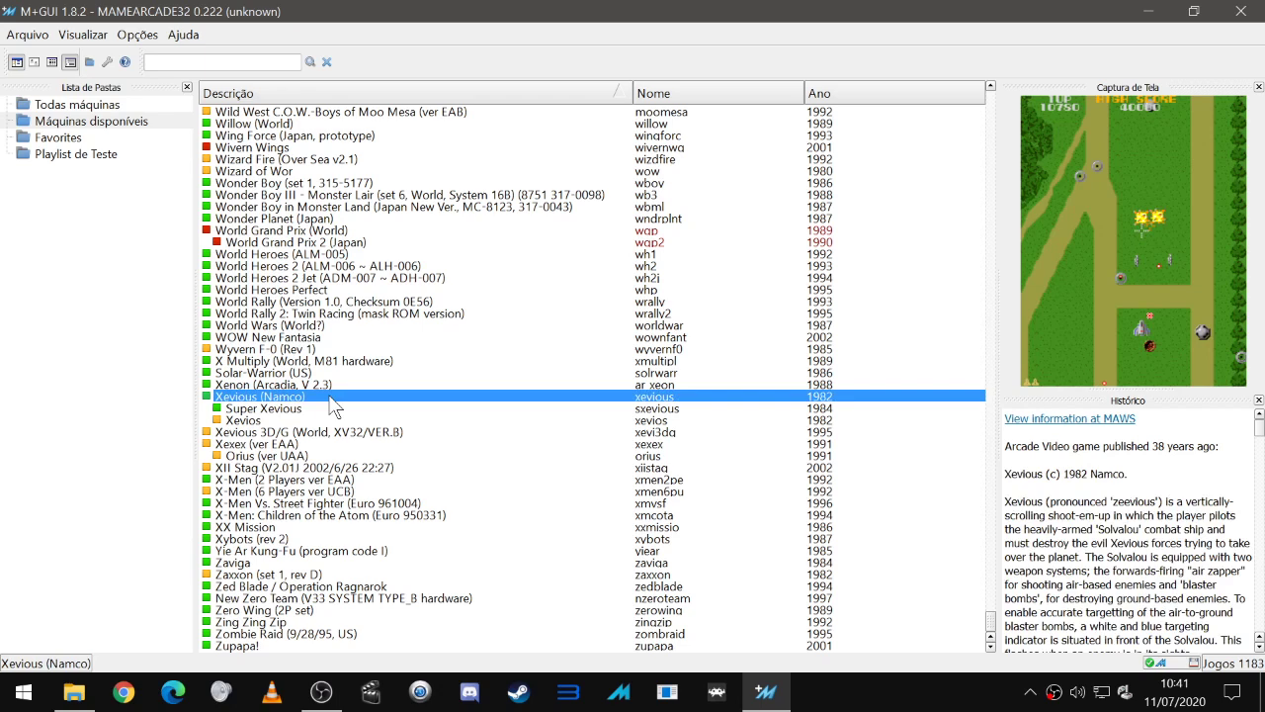
right_click(334, 406)
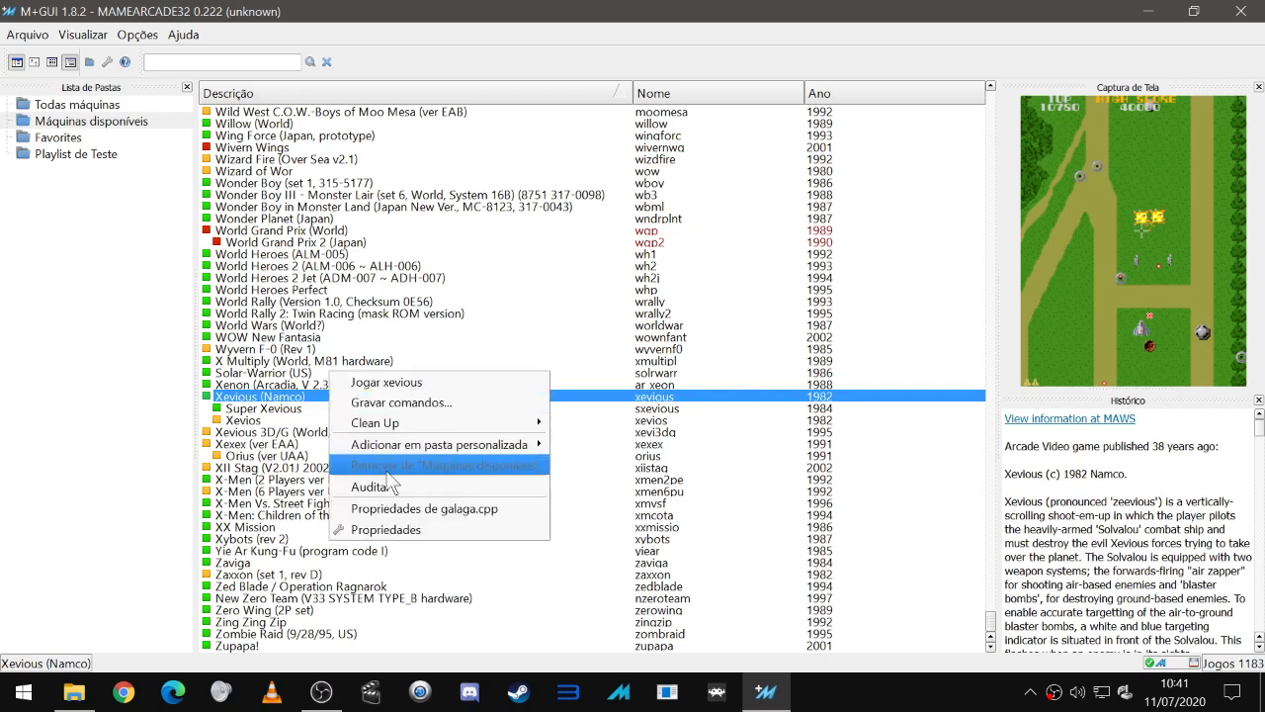
mouse_move(401, 442)
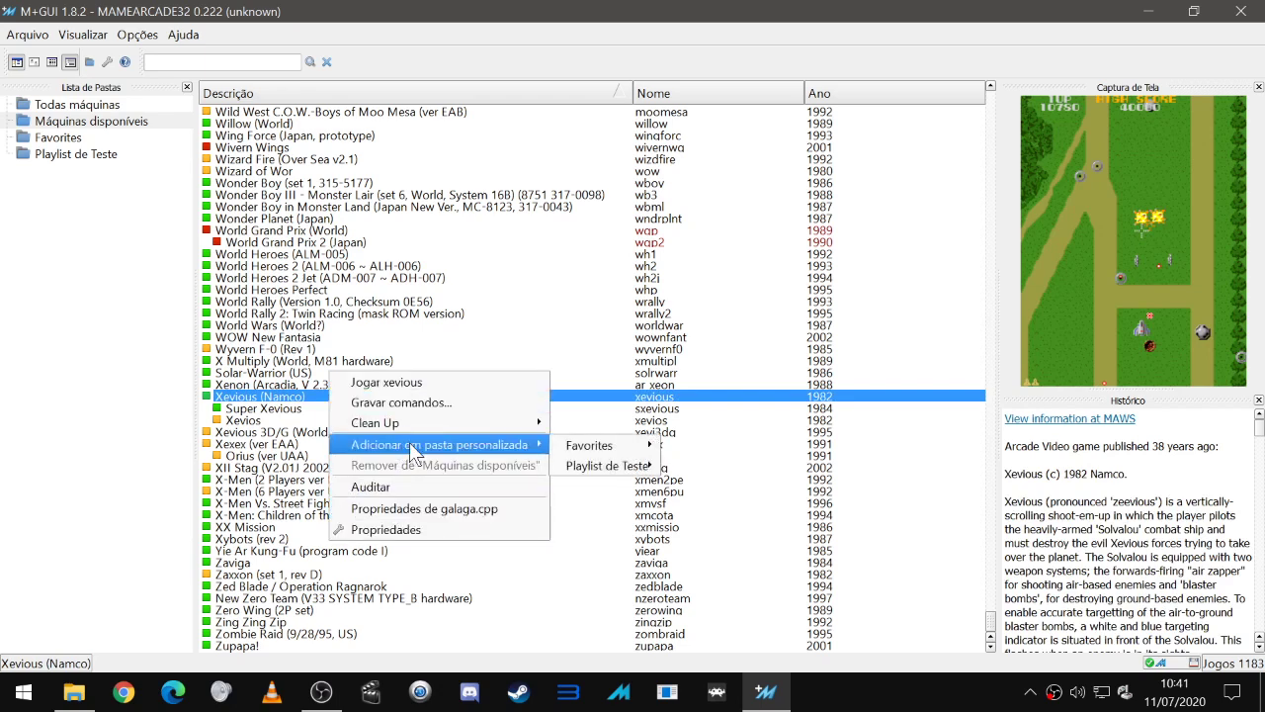
mouse_move(524, 423)
mouse_move(588, 468)
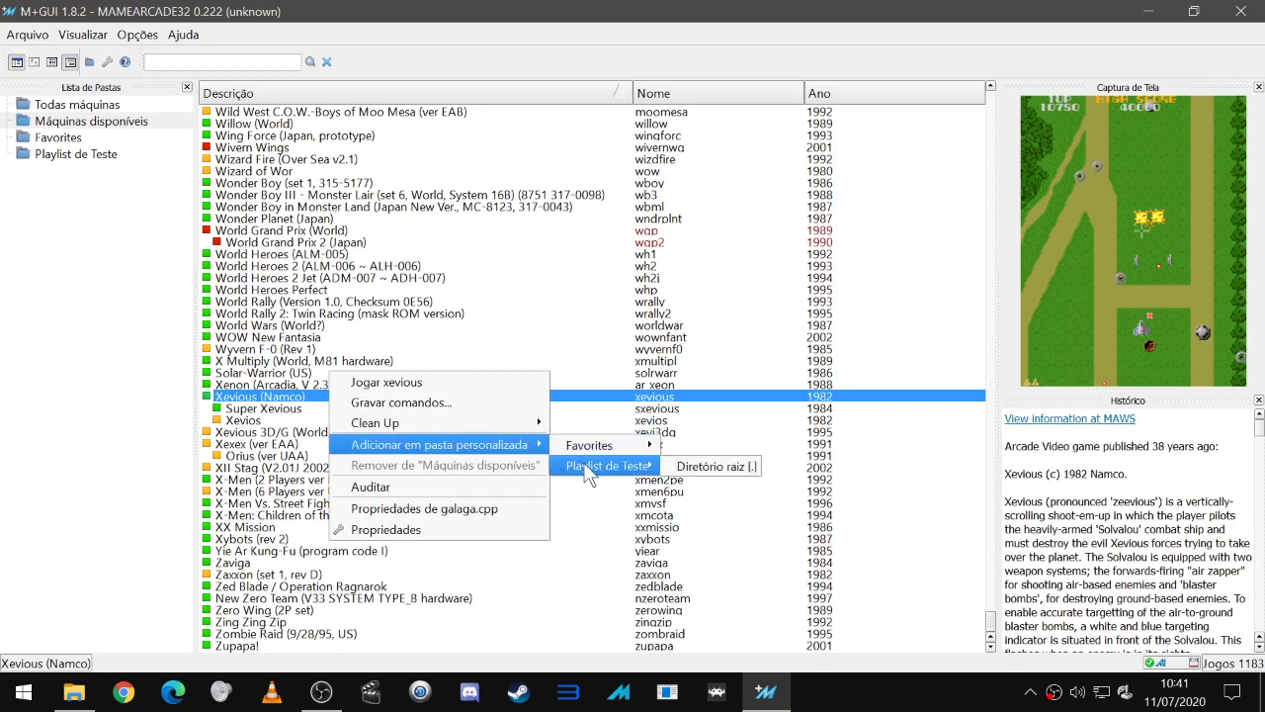
left_click(699, 468)
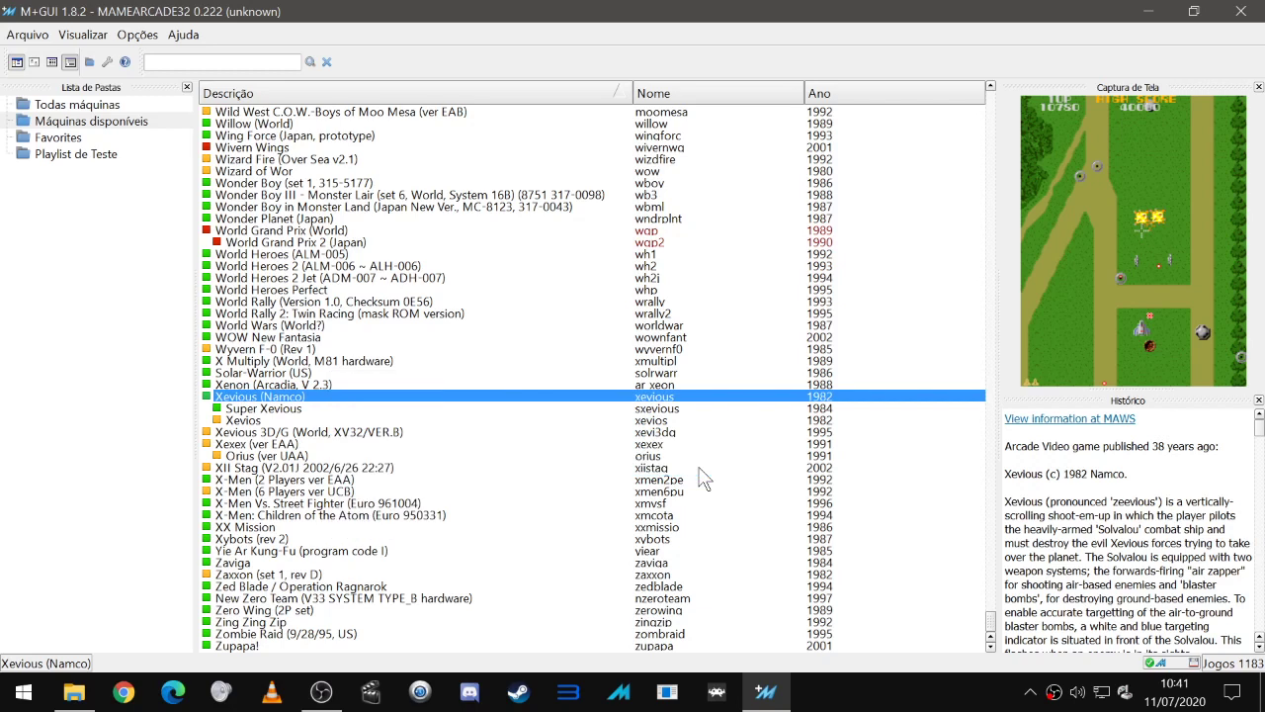
left_click(75, 156)
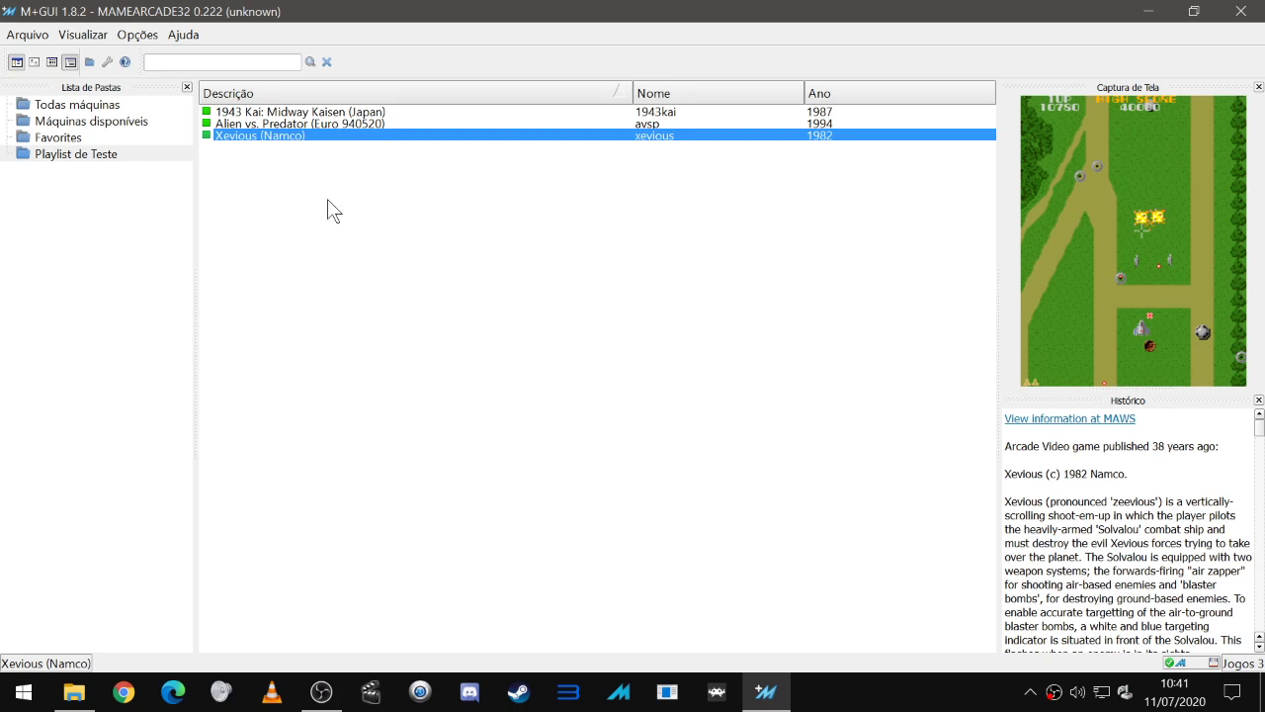
- Test-run 1943 Kai: Midway Kaisen (Japan) from Playlist de Teste, and exit the emulation back to the game list
left_click(308, 116)
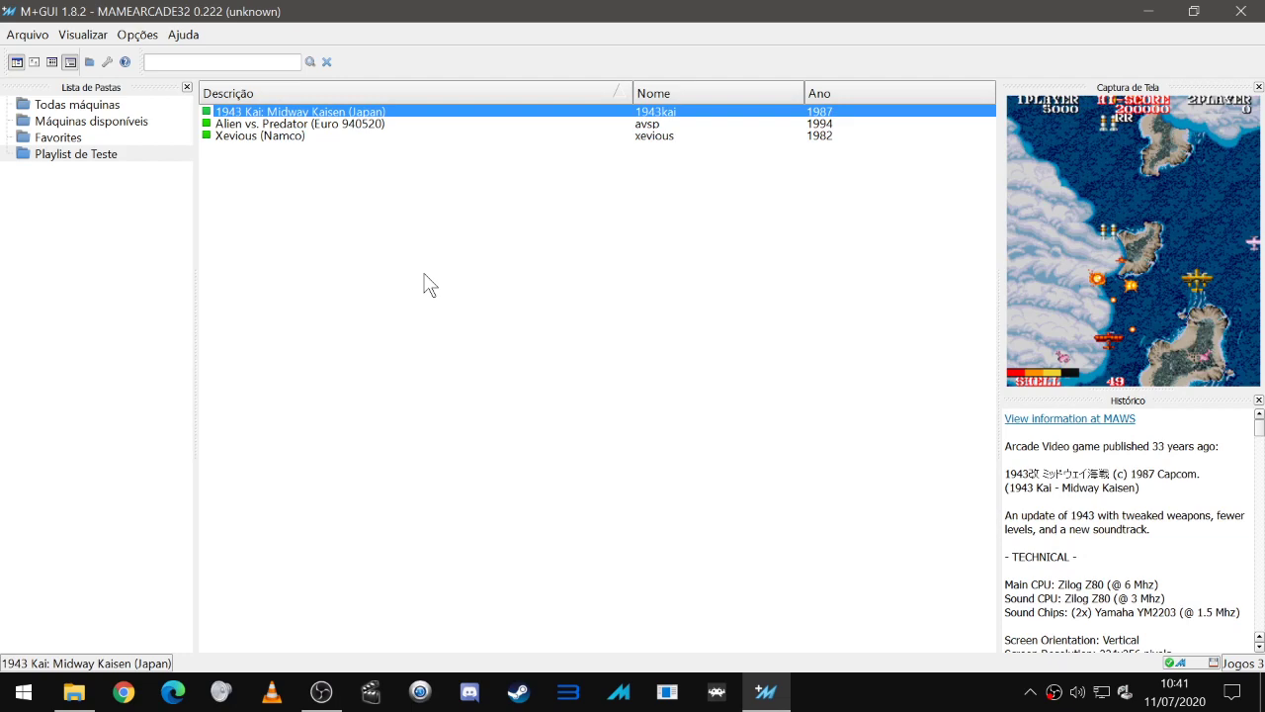
key("Return")
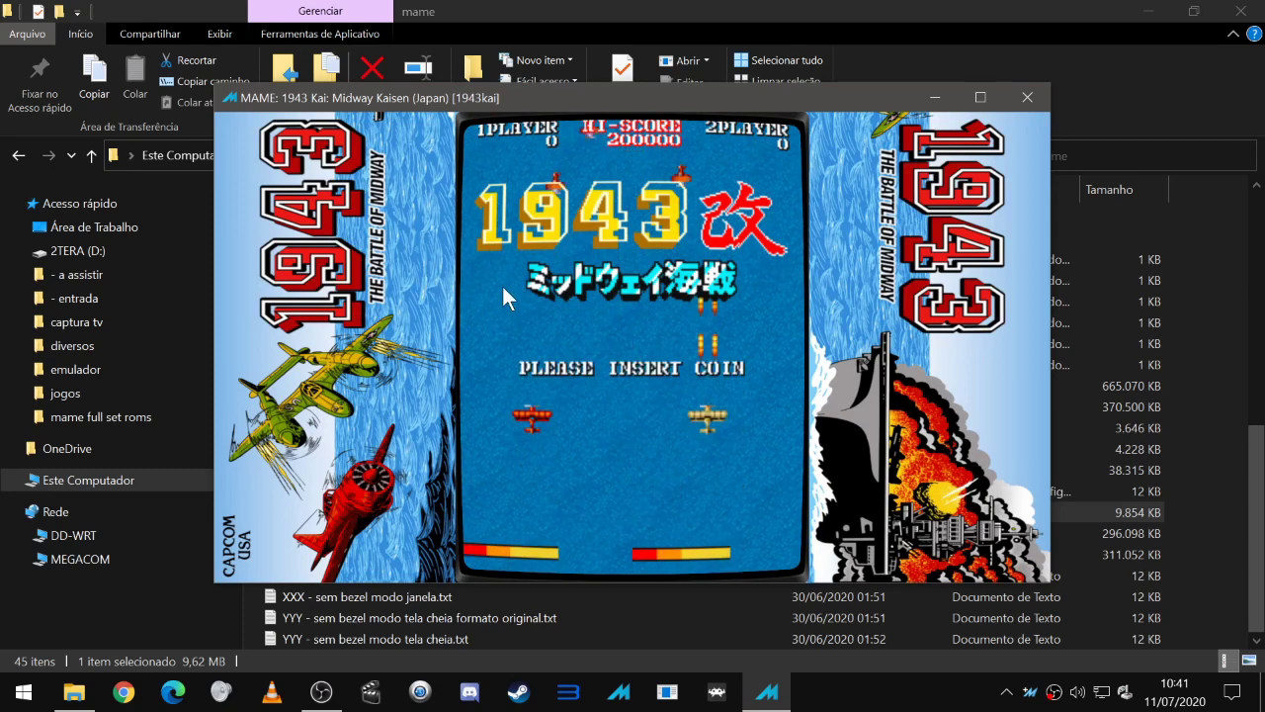
key("Escape")
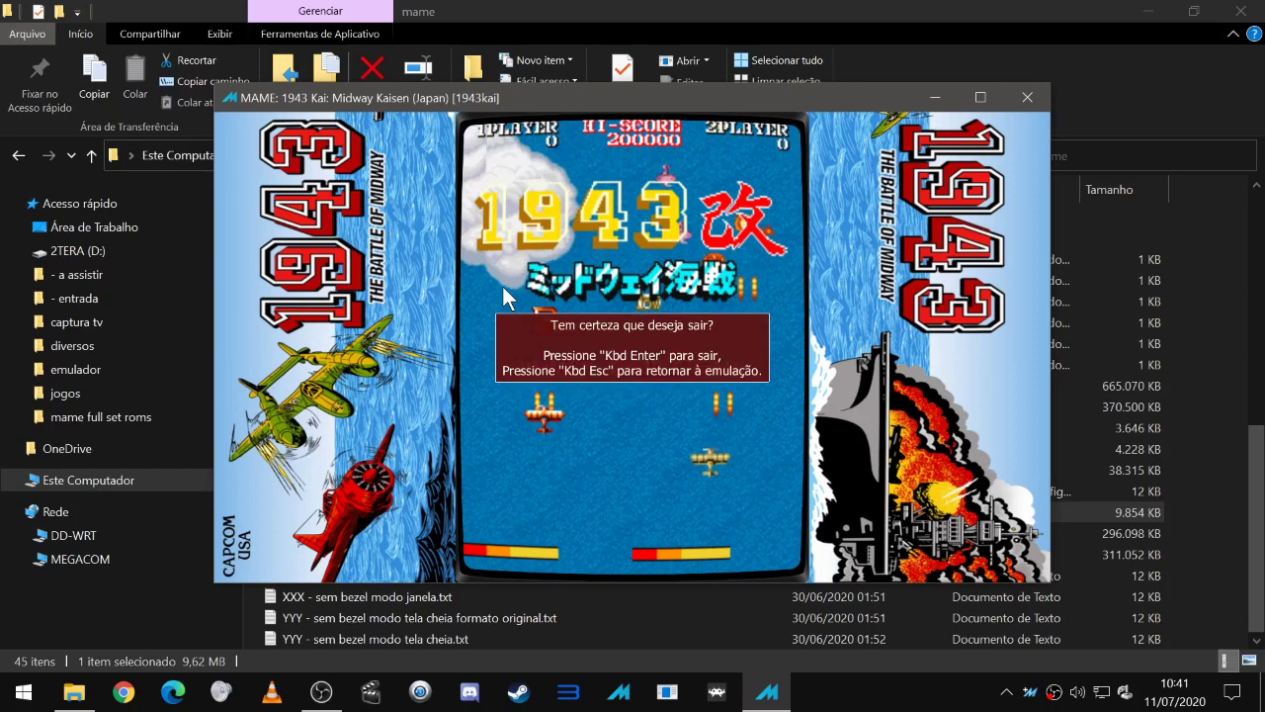
key("Return")
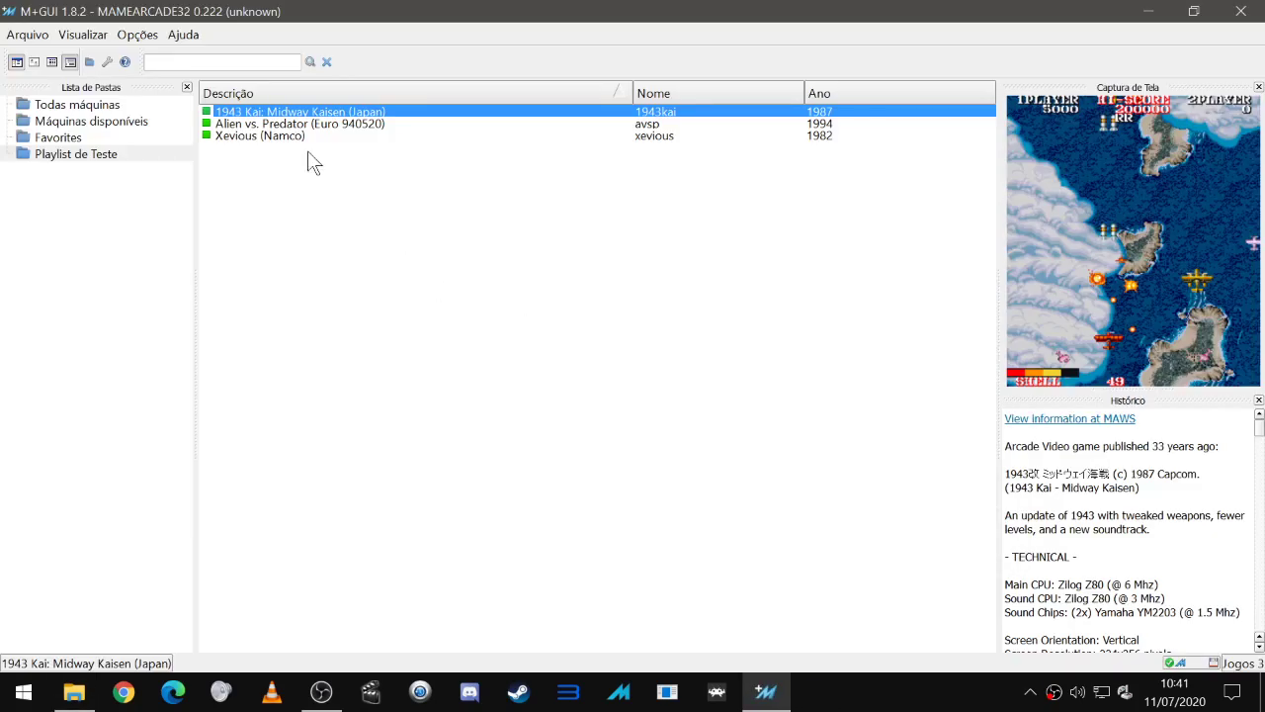
- Test-run Alien vs. Predator (Euro 940520) from the playlist, and exit the emulation back to the game list
left_click(339, 124)
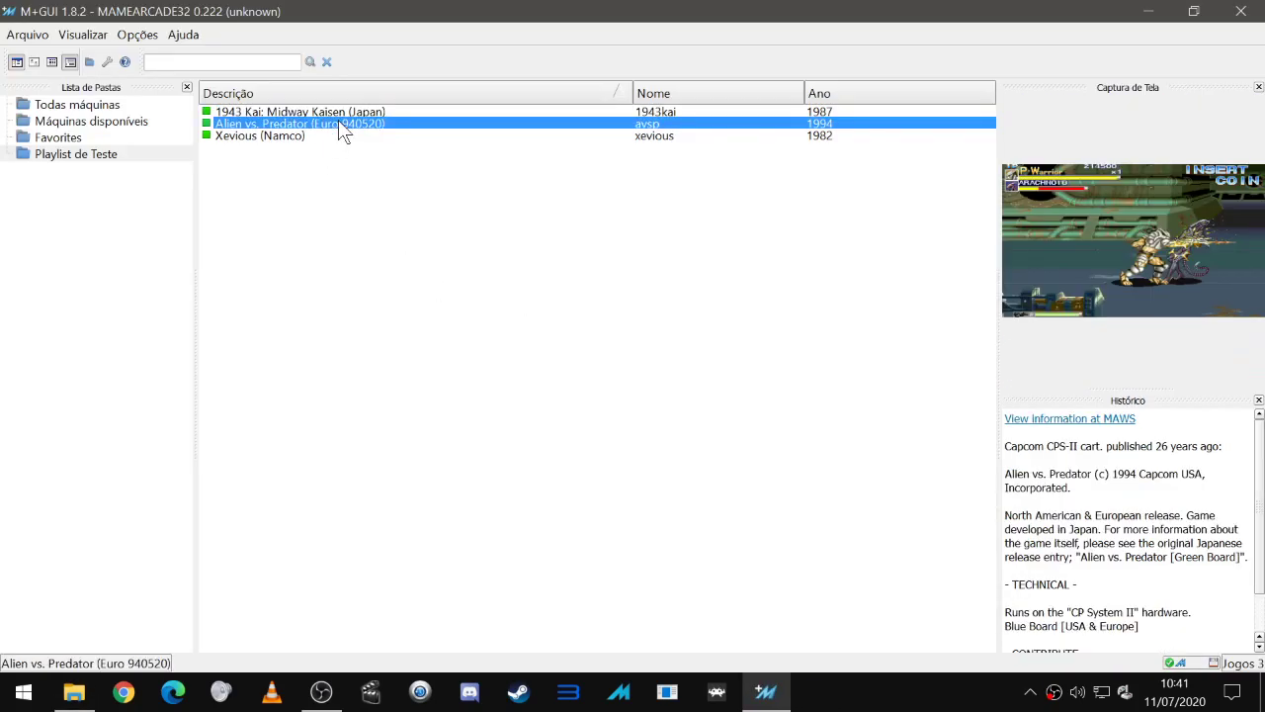
double_click(338, 123)
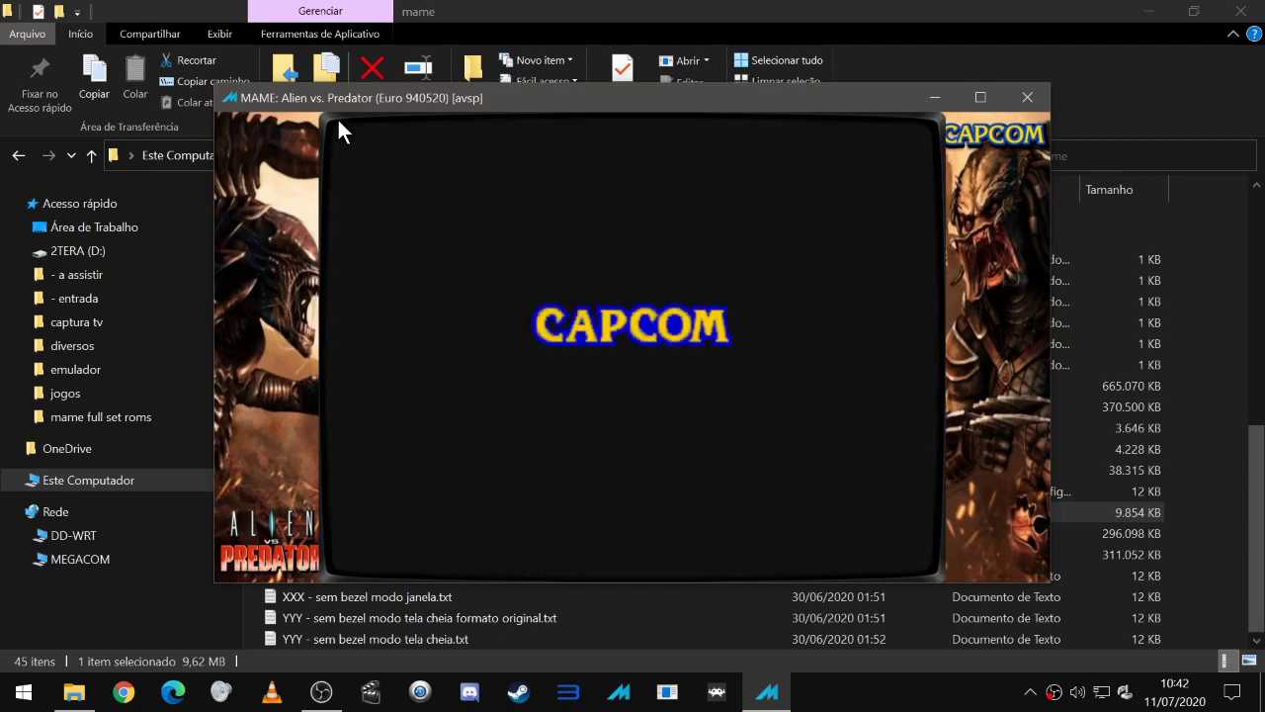
key("Escape")
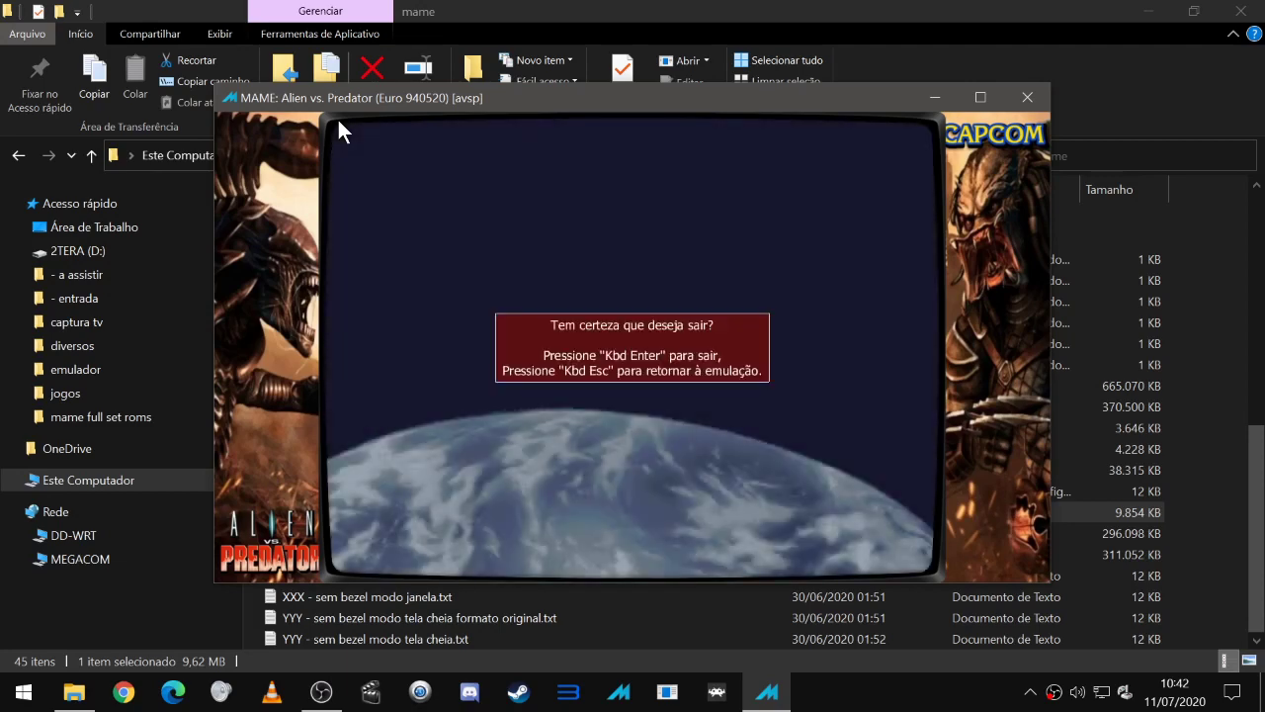
key("Return")
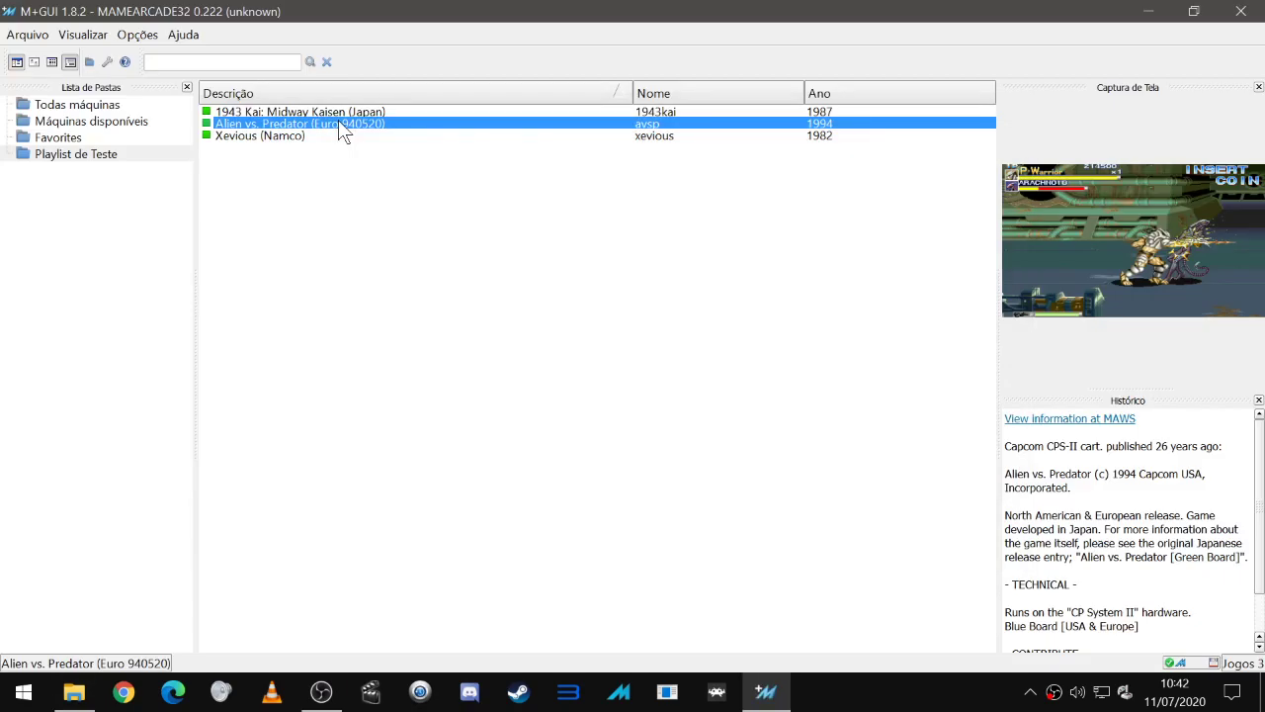
- Close M+GUI and launch mamearcade32.exe from the mame folder
left_click(392, 135)
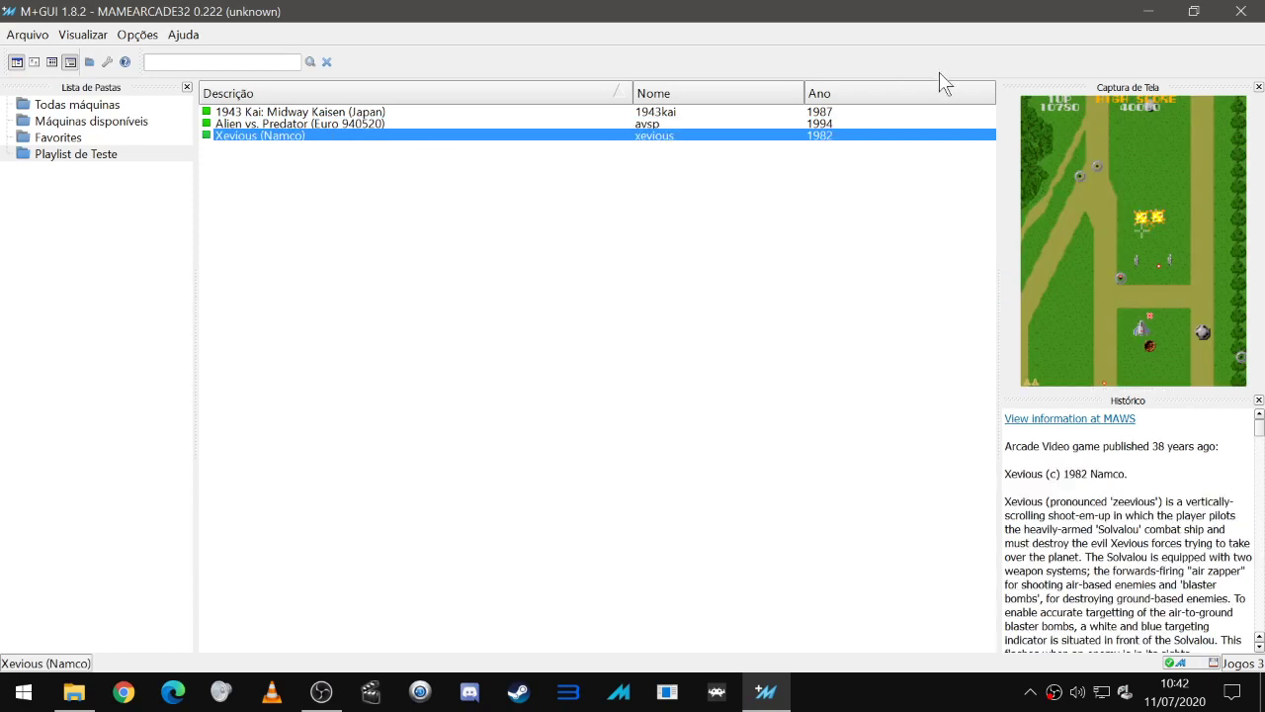
left_click(1247, 16)
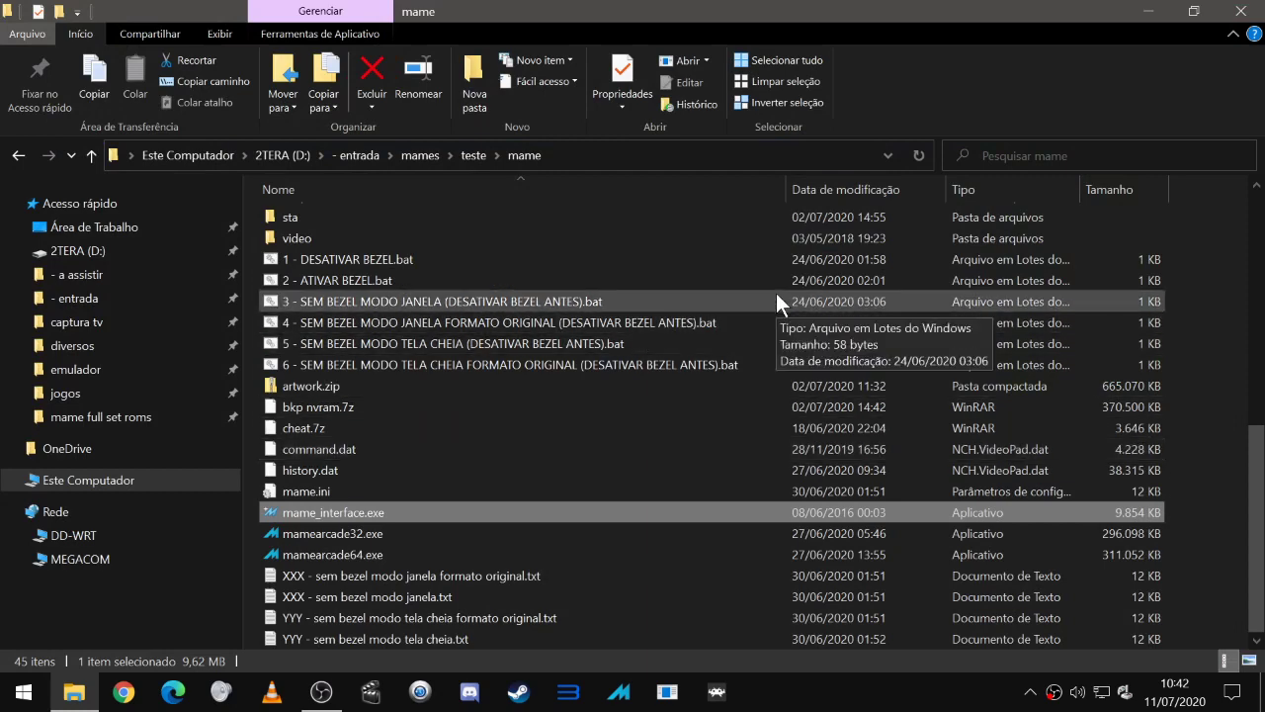
left_click(332, 535)
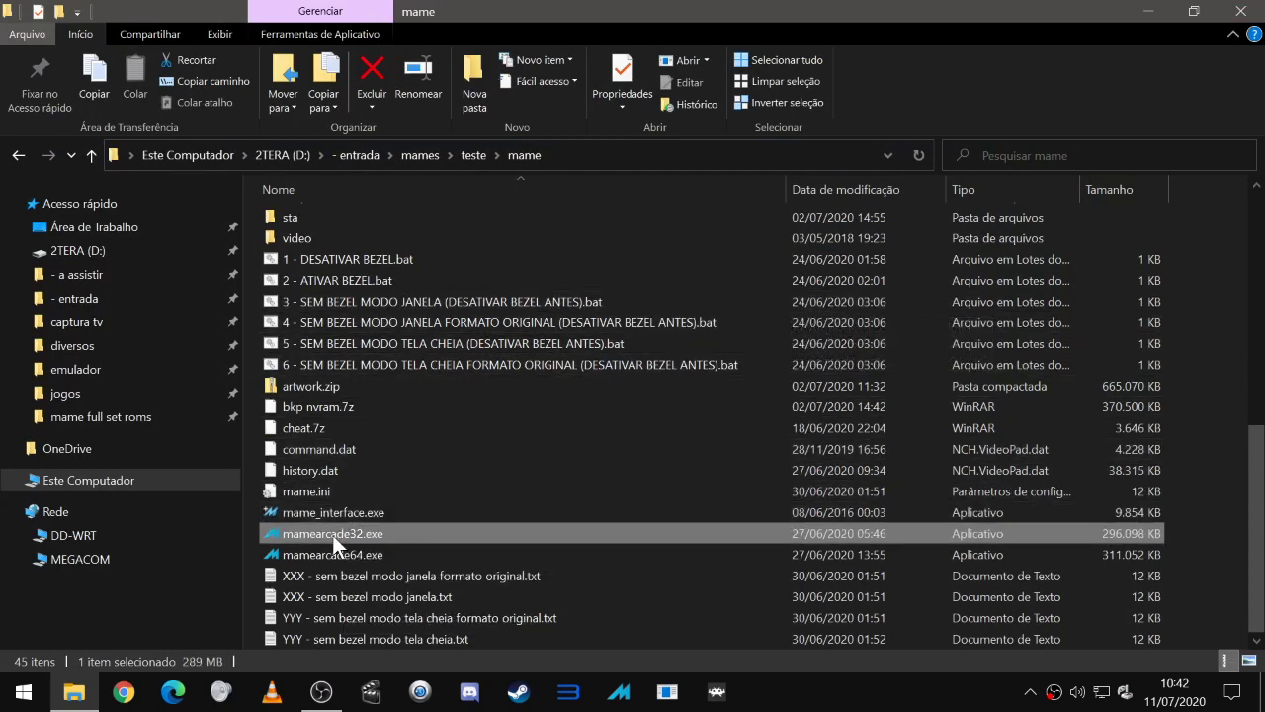
left_click(367, 556)
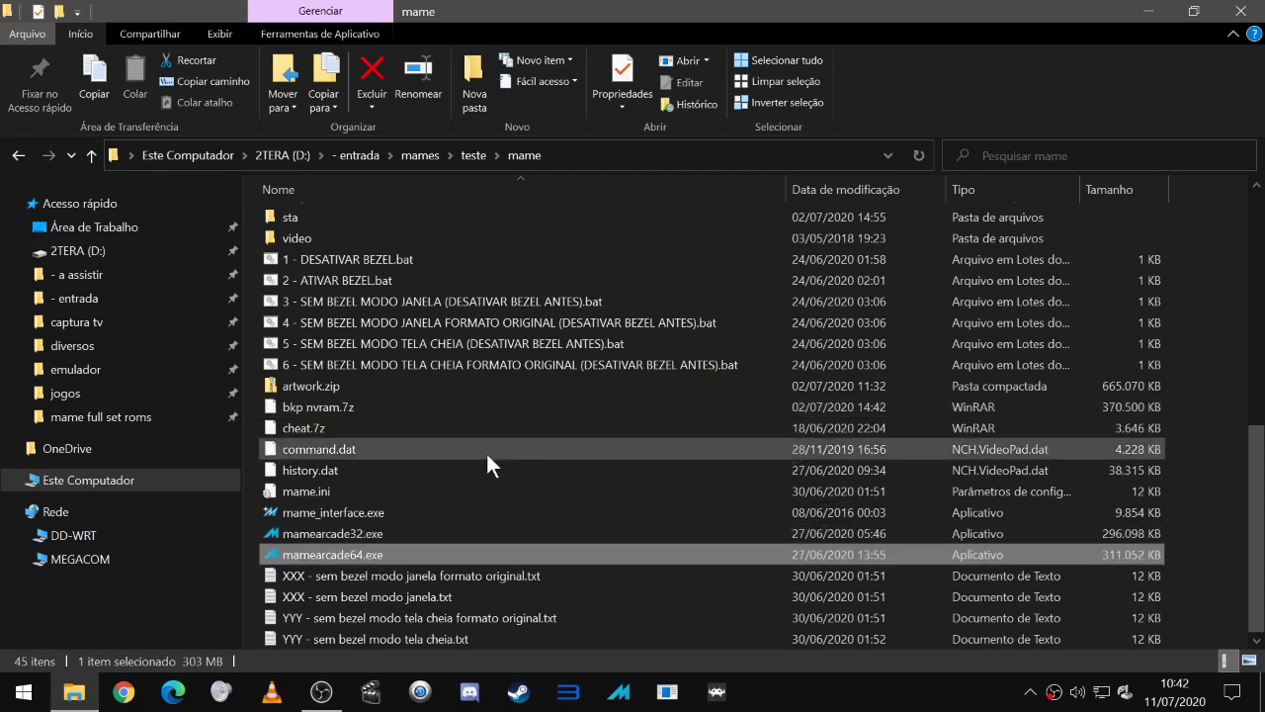
left_click(330, 540)
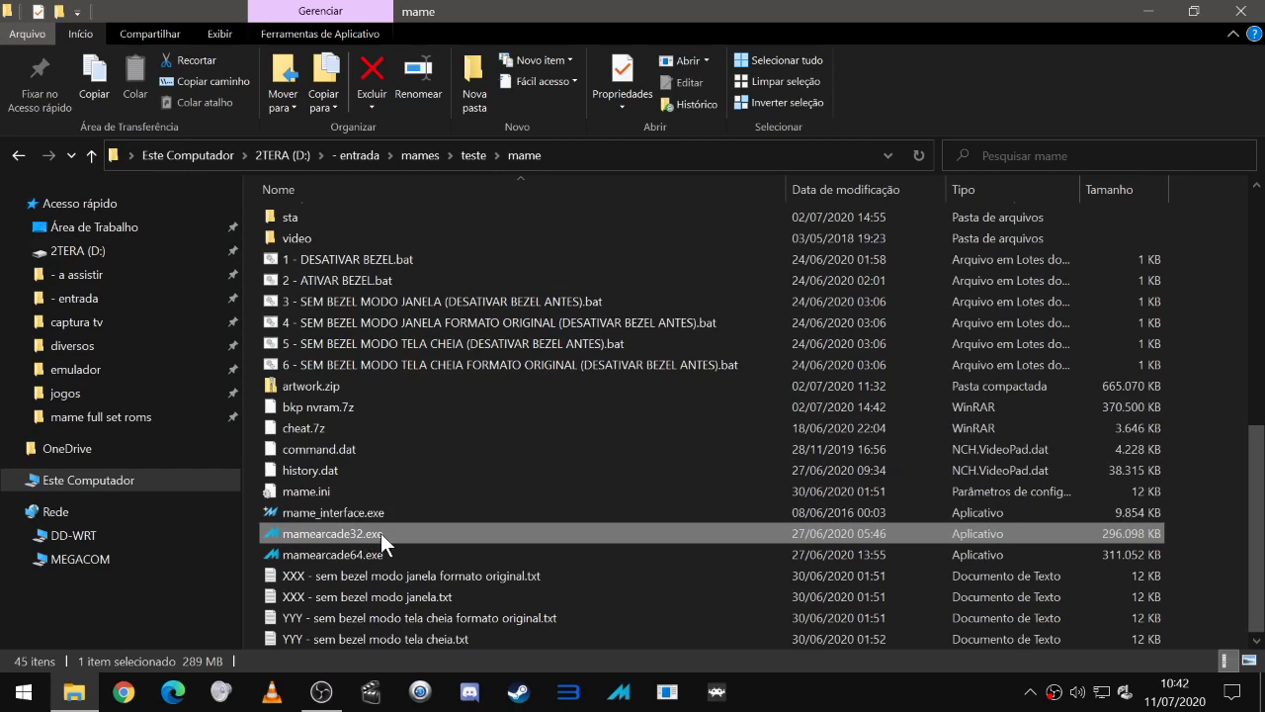
double_click(381, 533)
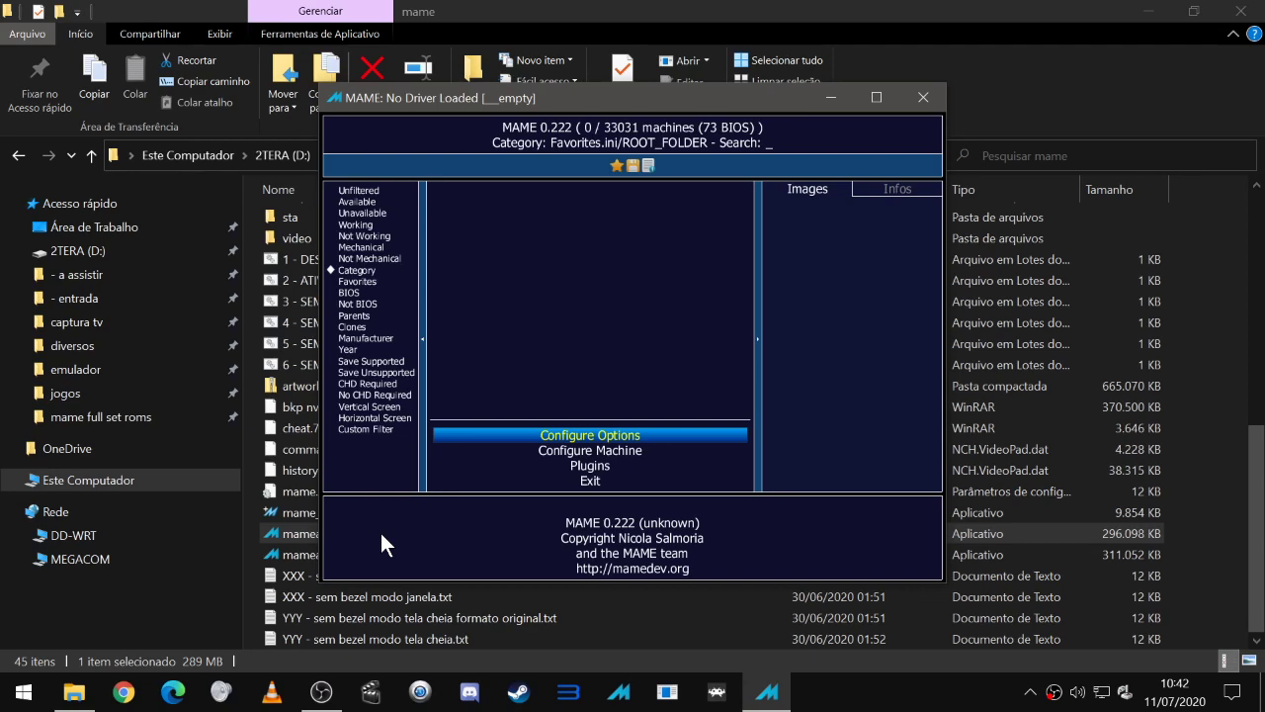
- Filter the MAME machine list to Available and browse through the games from the start of the list
left_click(361, 200)
key("Down")
key("Down")
key("Down")
key("Down")
key("Down")
key("Down")
key("Down")
key("Down")
key("Down")
key("Down")
key("Down")
key("Down")
key("Down")
key("Down")
key("Down")
key("Down")
key("Down")
key("Down")
key("Down")
key("Down")
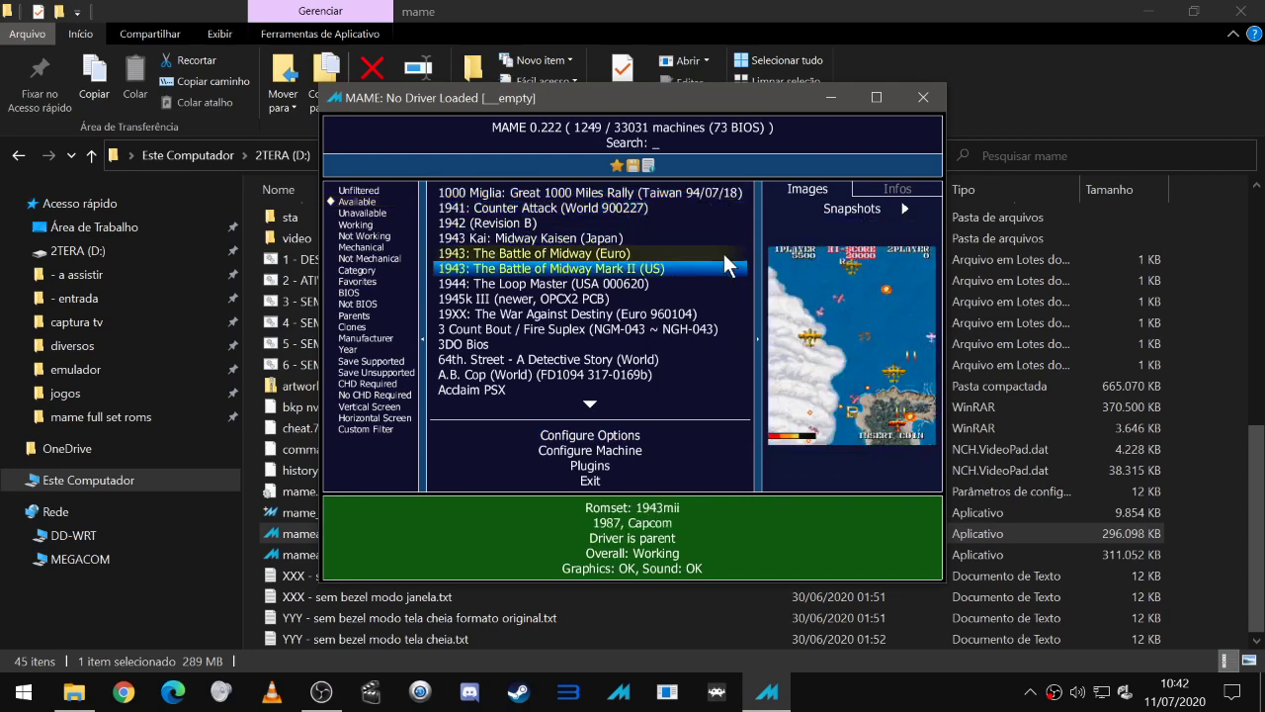
key("Down")
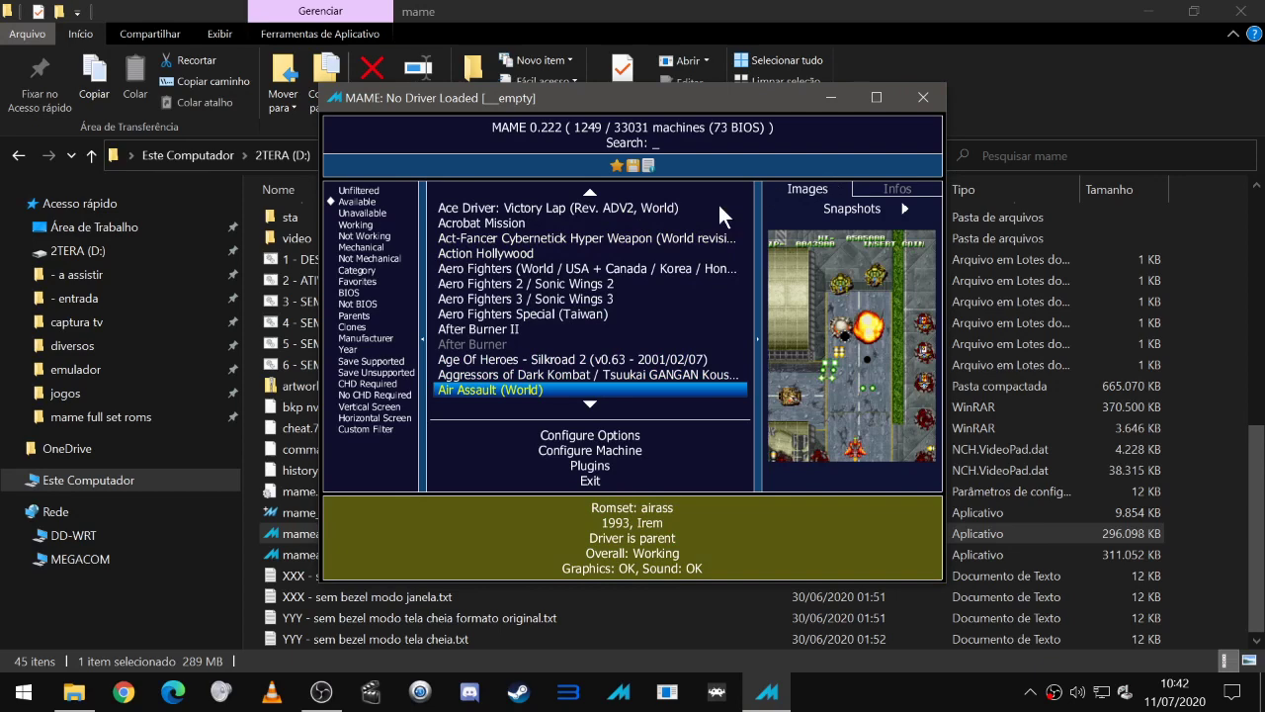
- Filter the machine list by category using the file Playlist de Teste.ini, and return to the game list
left_click(353, 270)
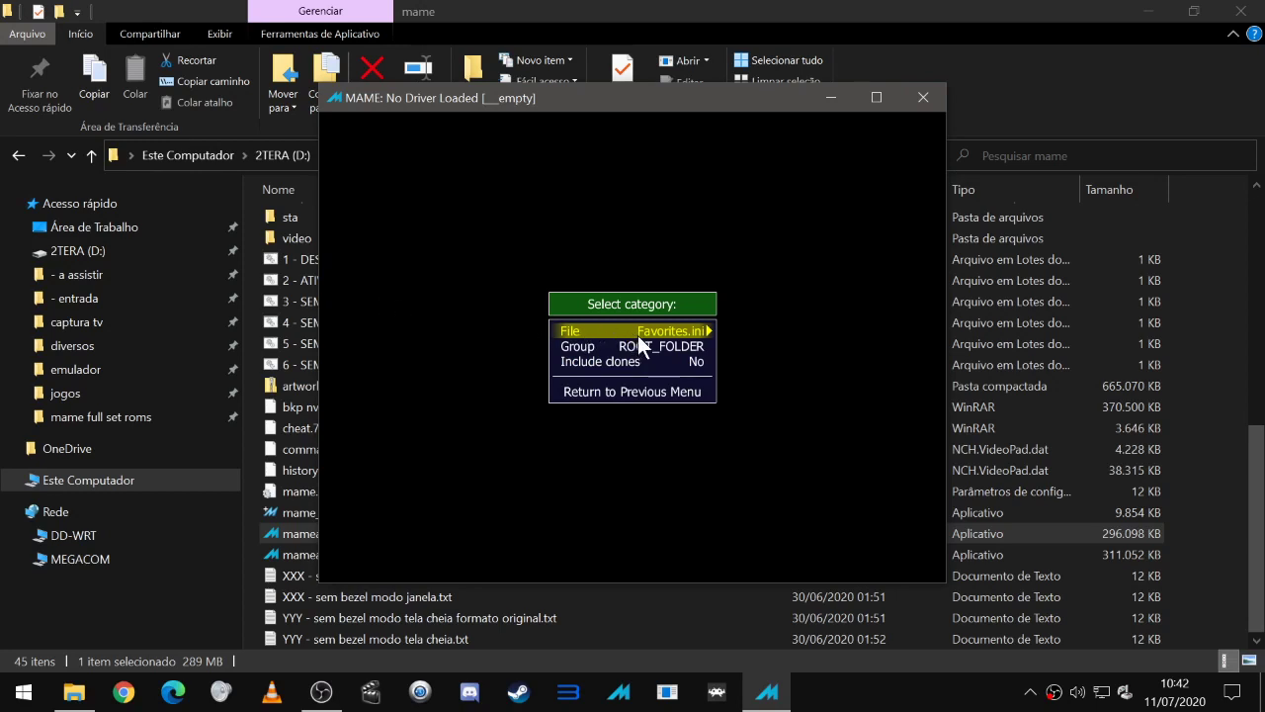
left_click(605, 330)
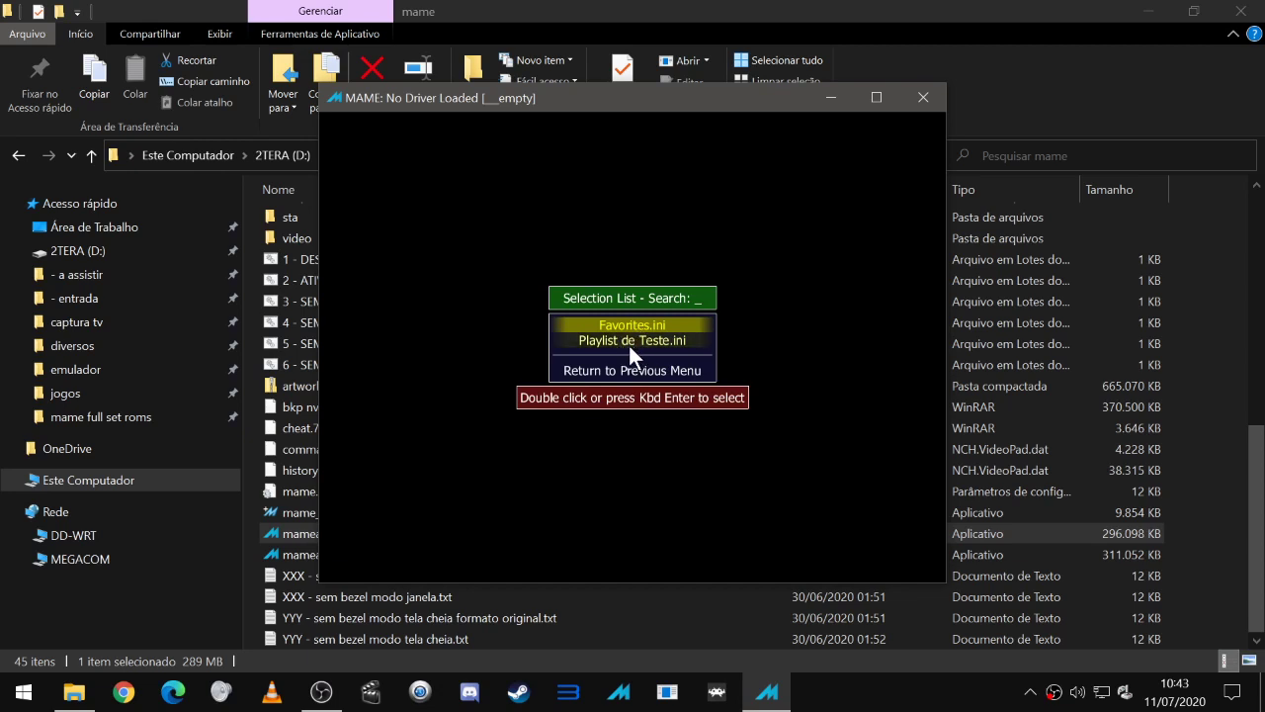
double_click(629, 341)
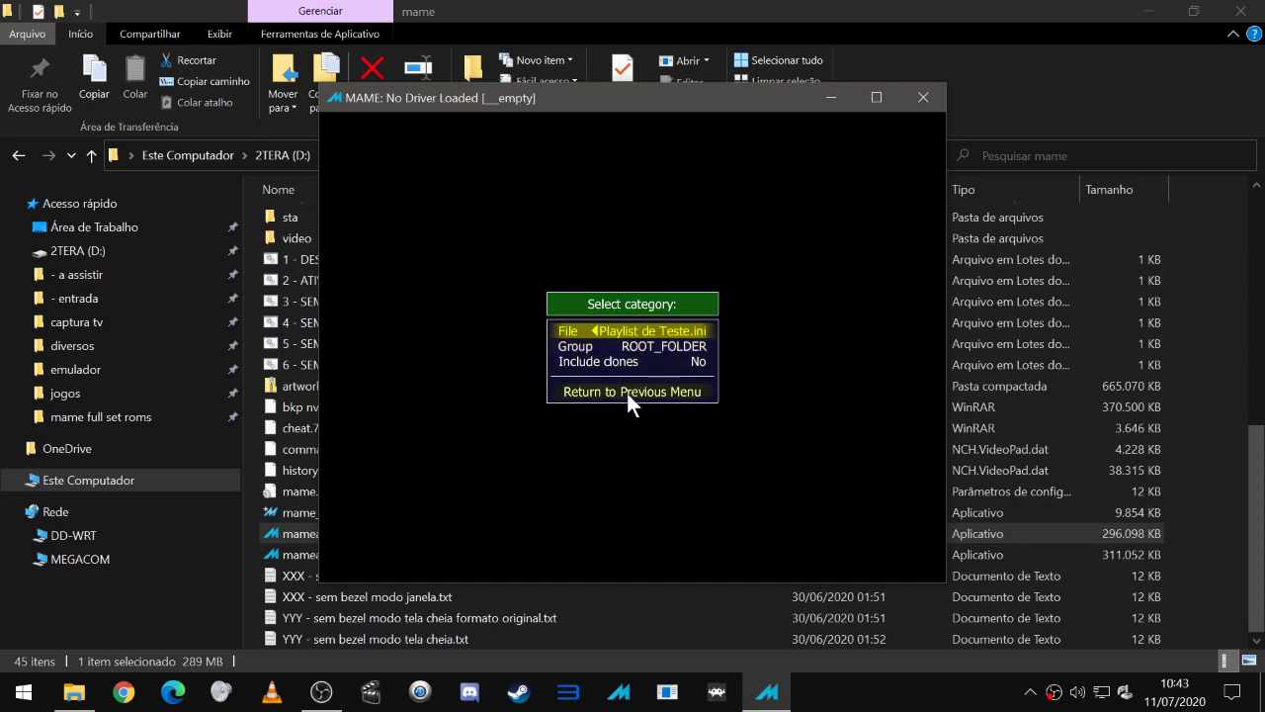
left_click(627, 392)
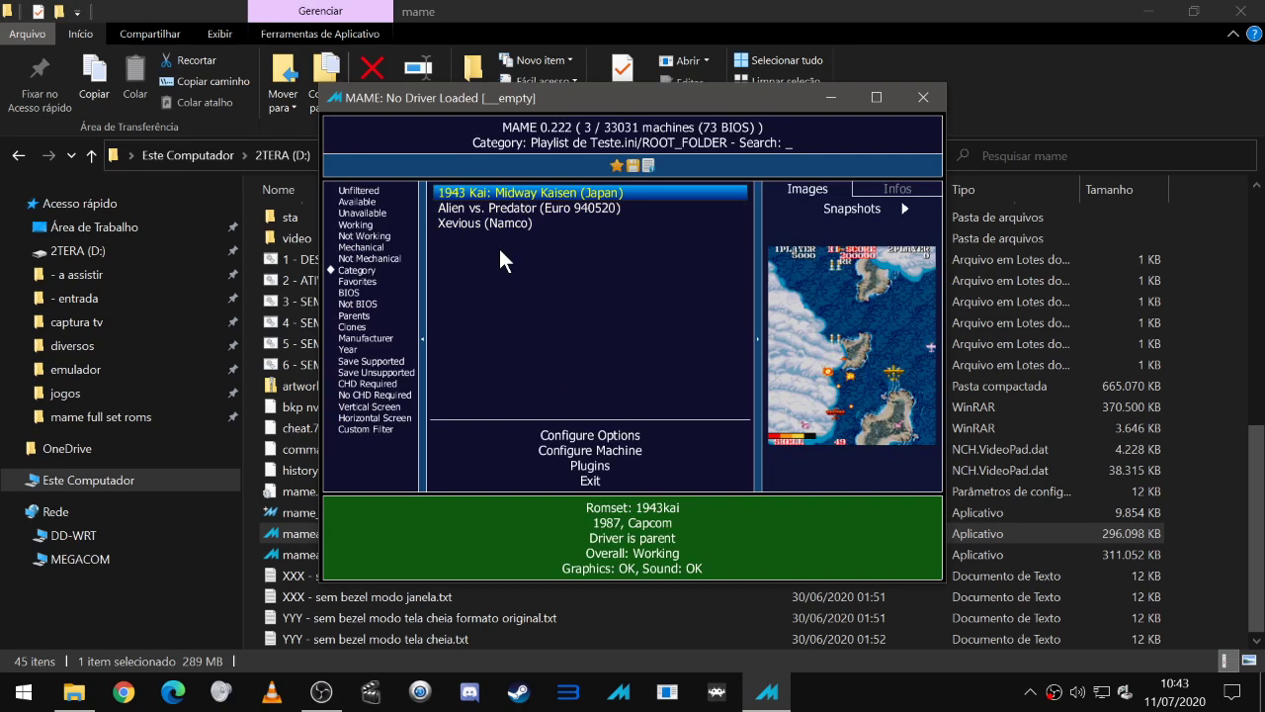
- Launch Xevious (Namco) from the Playlist de Teste category in MAME
key("Down")
key("Down")
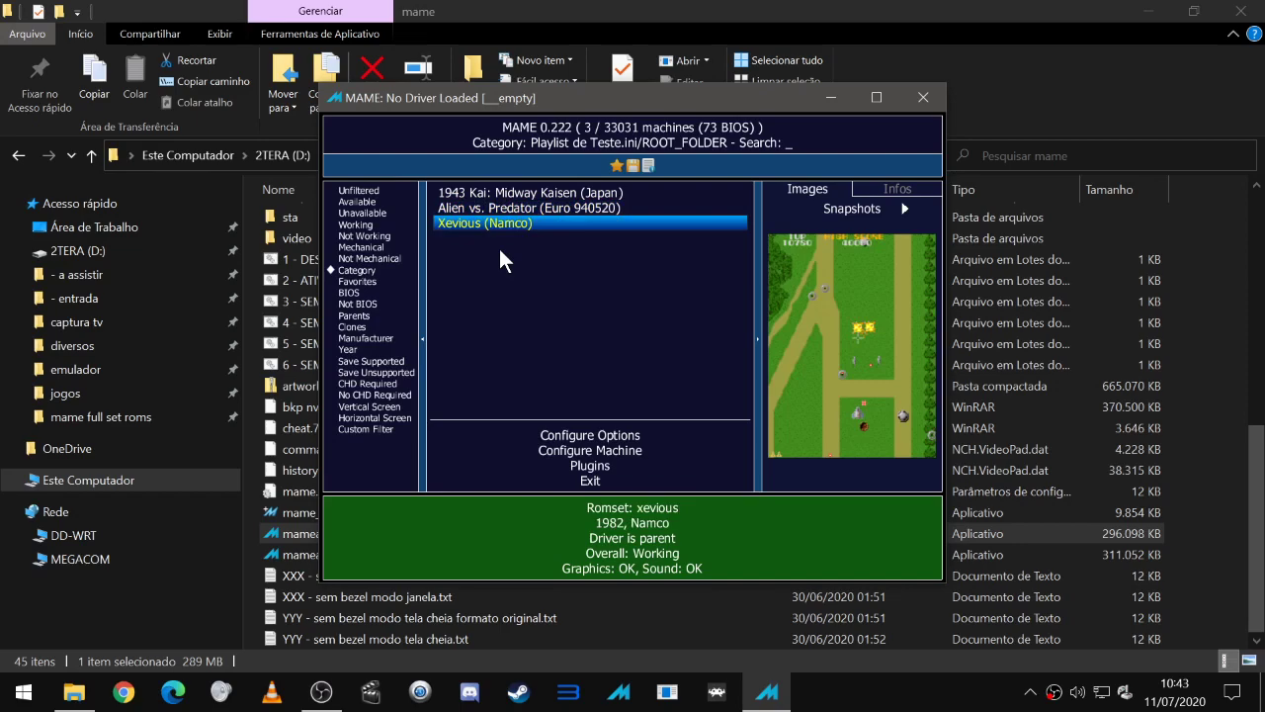
key("Return")
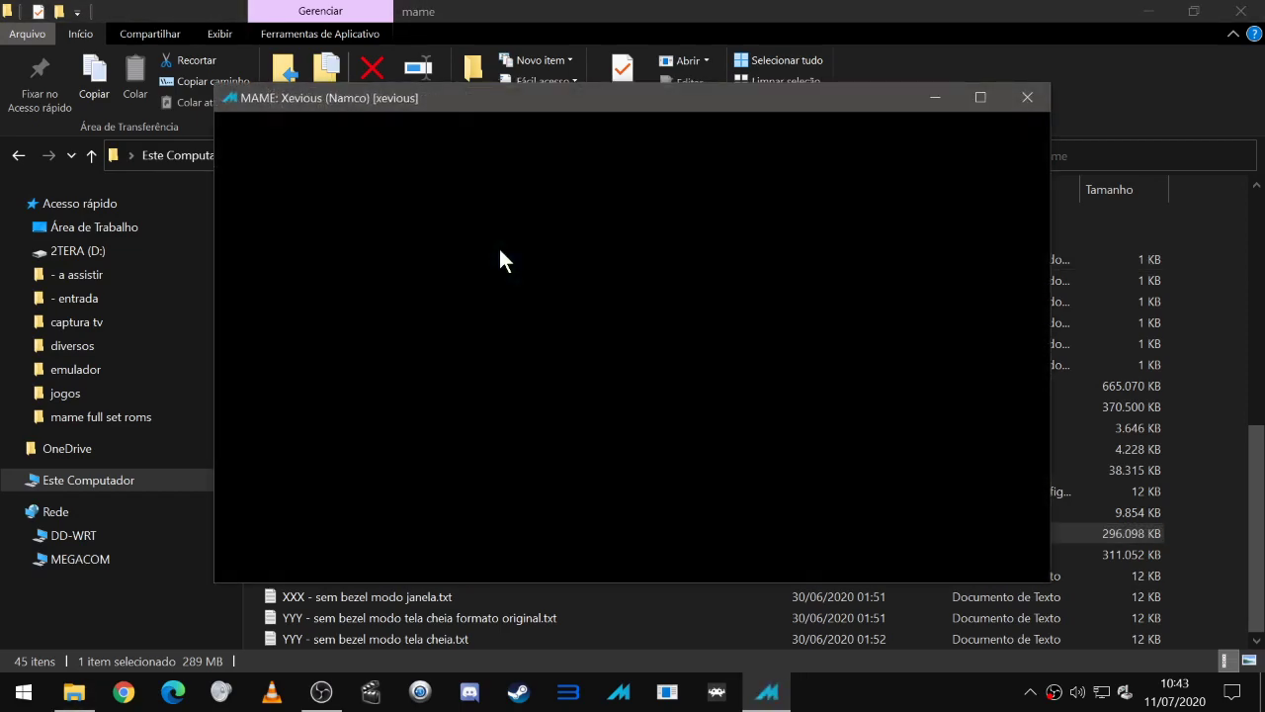